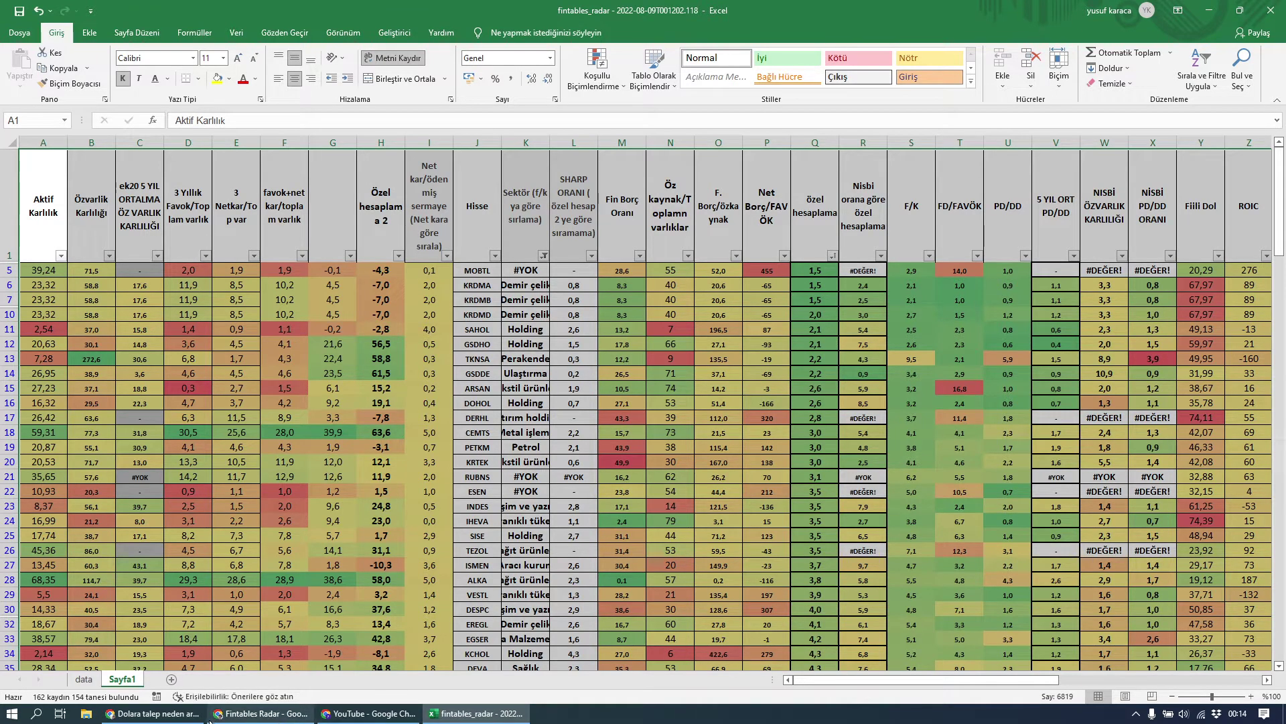
Check the current date and time in the system calendar, closing it again
{"action": "left_click", "coordinate": [1238, 715]}
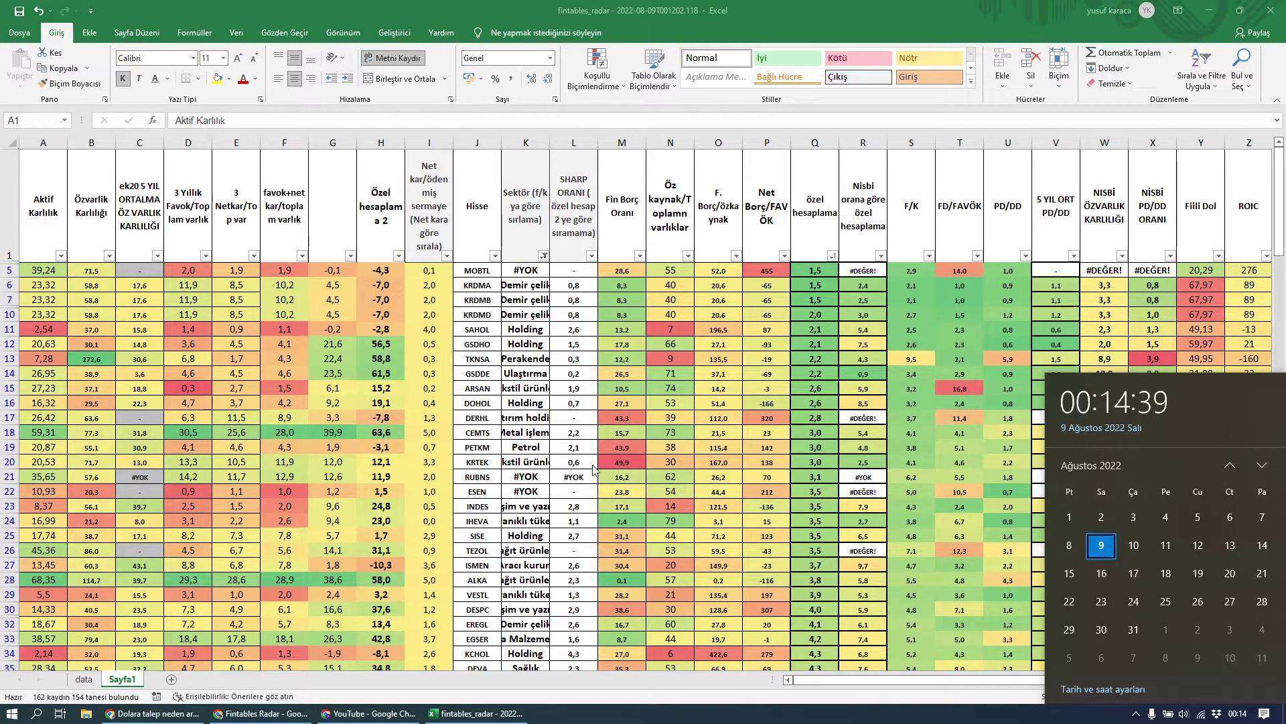
{"action": "left_click", "coordinate": [741, 360]}
{"action": "left_click", "coordinate": [741, 361]}
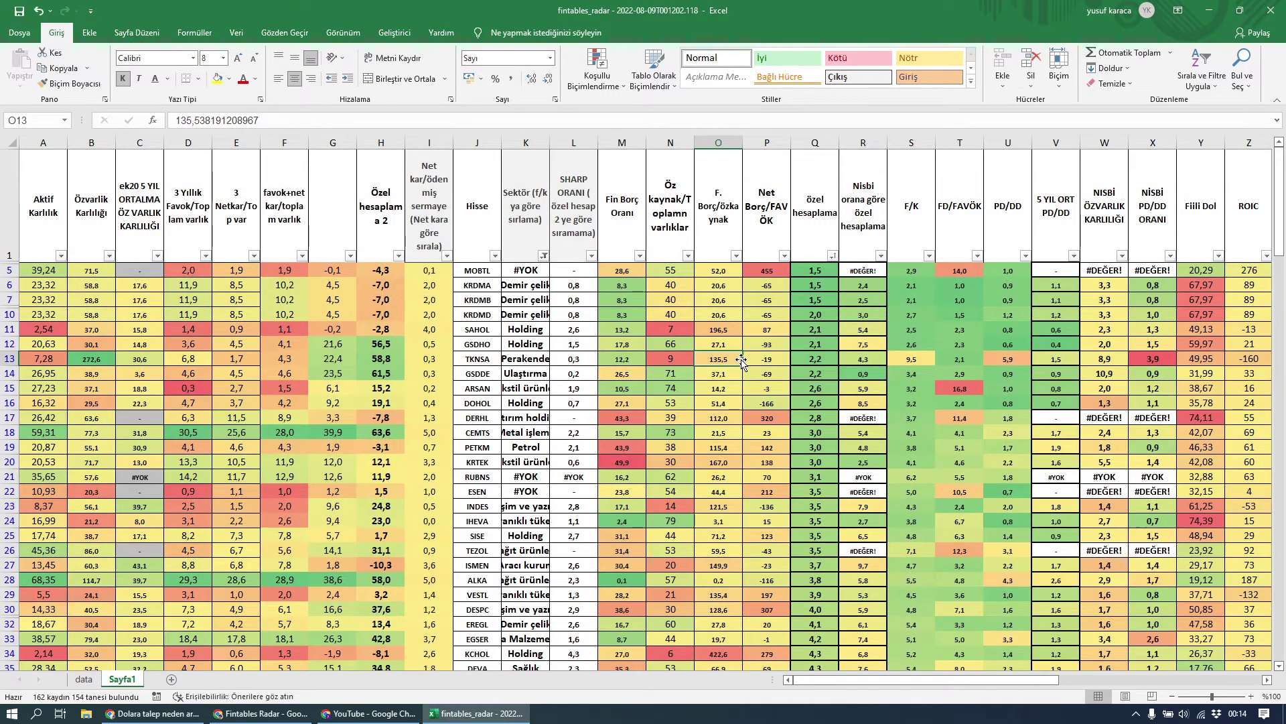
Delete the KRDMA and KRDMB stock rows from Sayfa1, keeping KRDMD
{"action": "left_click", "coordinate": [13, 305]}
{"action": "left_click_drag", "start_coordinate": [13, 305], "coordinate": [13, 284]}
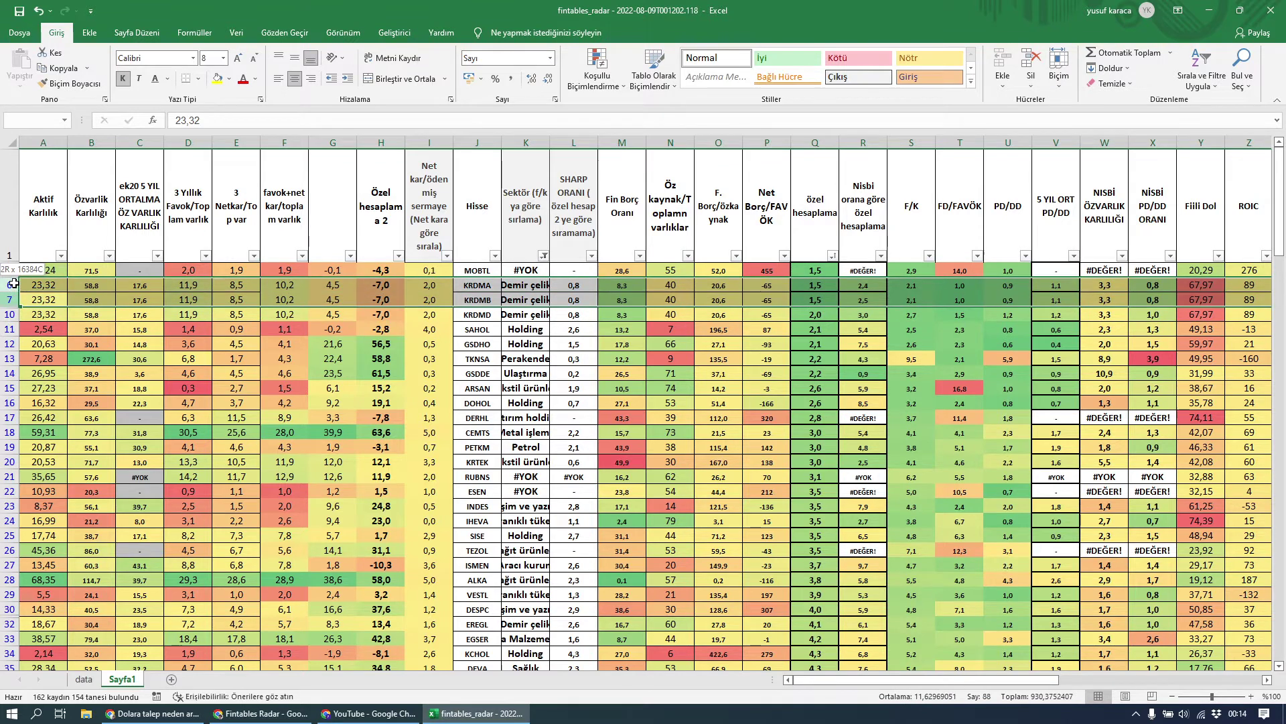
{"action": "left_click", "coordinate": [1030, 64]}
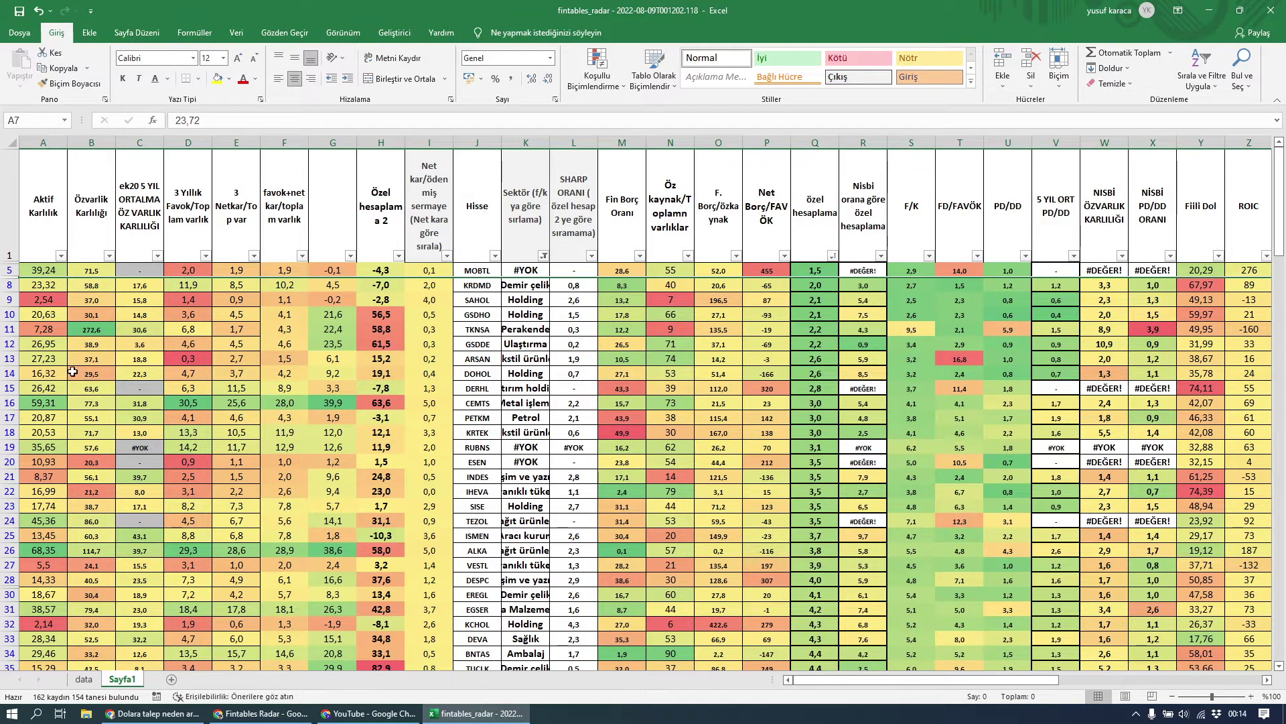
Examine the ratios of ARSAN, KRTEK and ALKA by highlighting each stock's entire row
{"action": "left_click", "coordinate": [9, 359]}
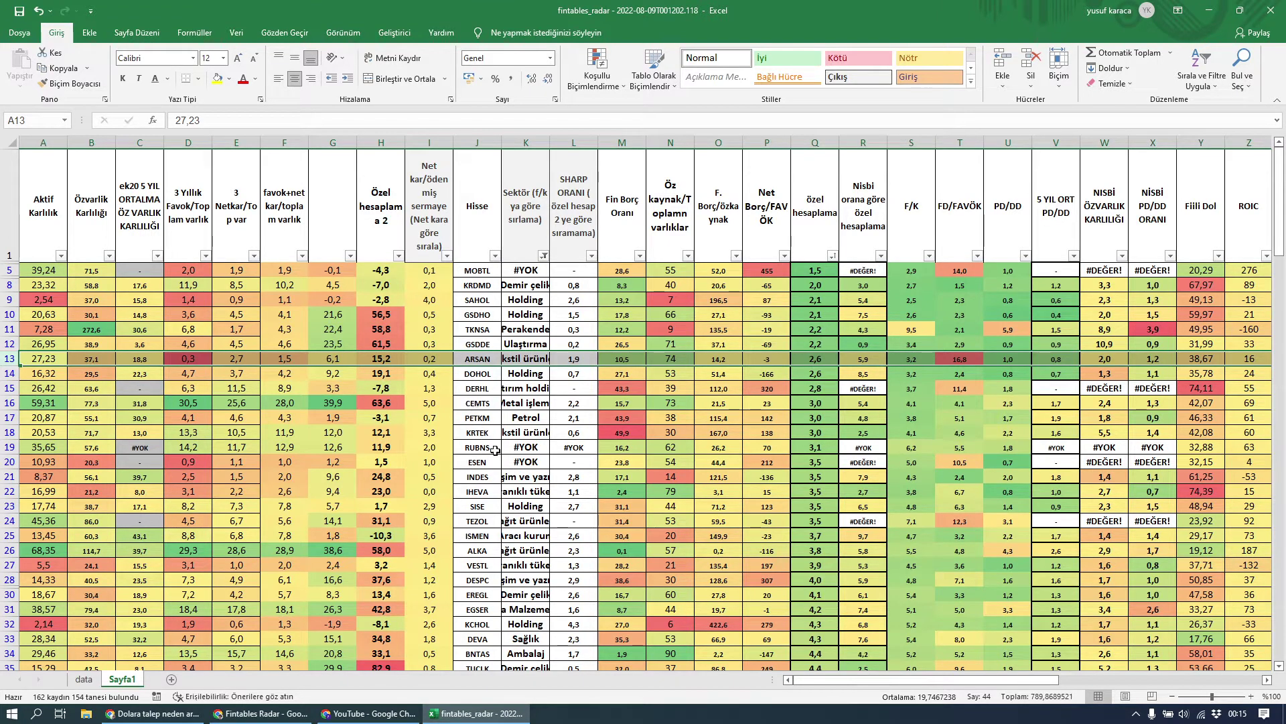
{"action": "left_click", "coordinate": [472, 432]}
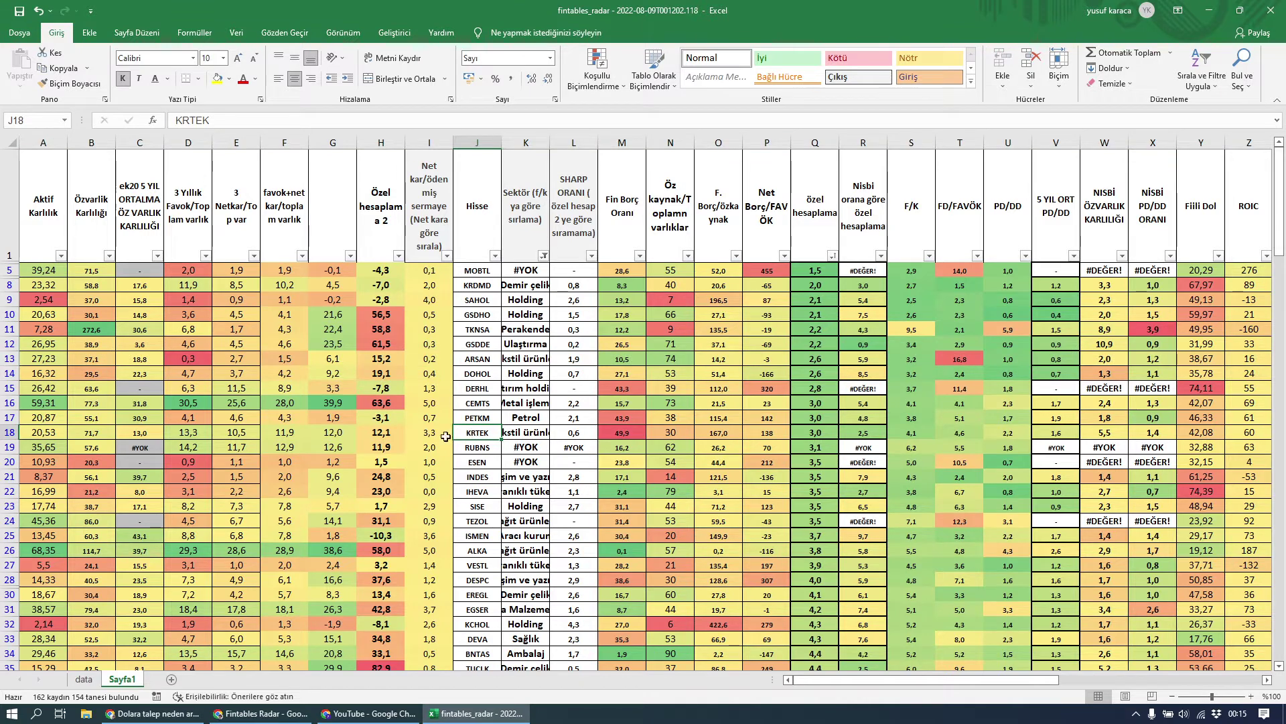
{"action": "left_click", "coordinate": [9, 432]}
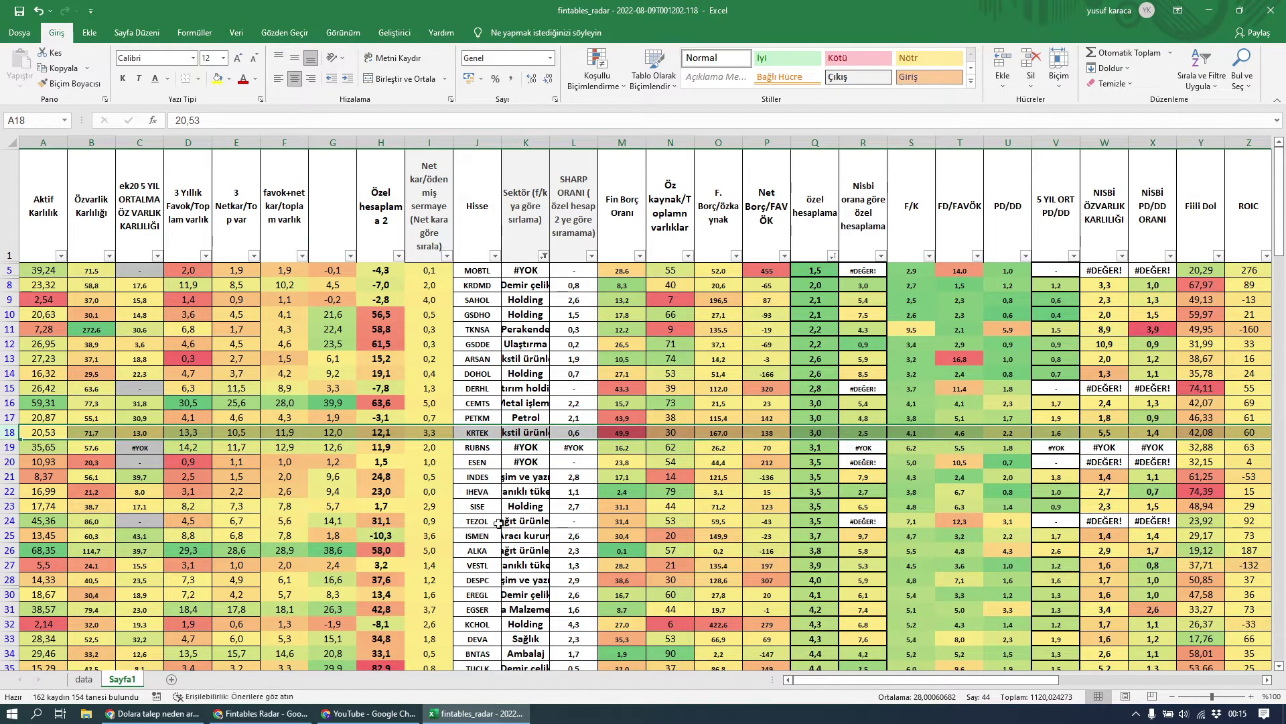
{"action": "left_click", "coordinate": [10, 551]}
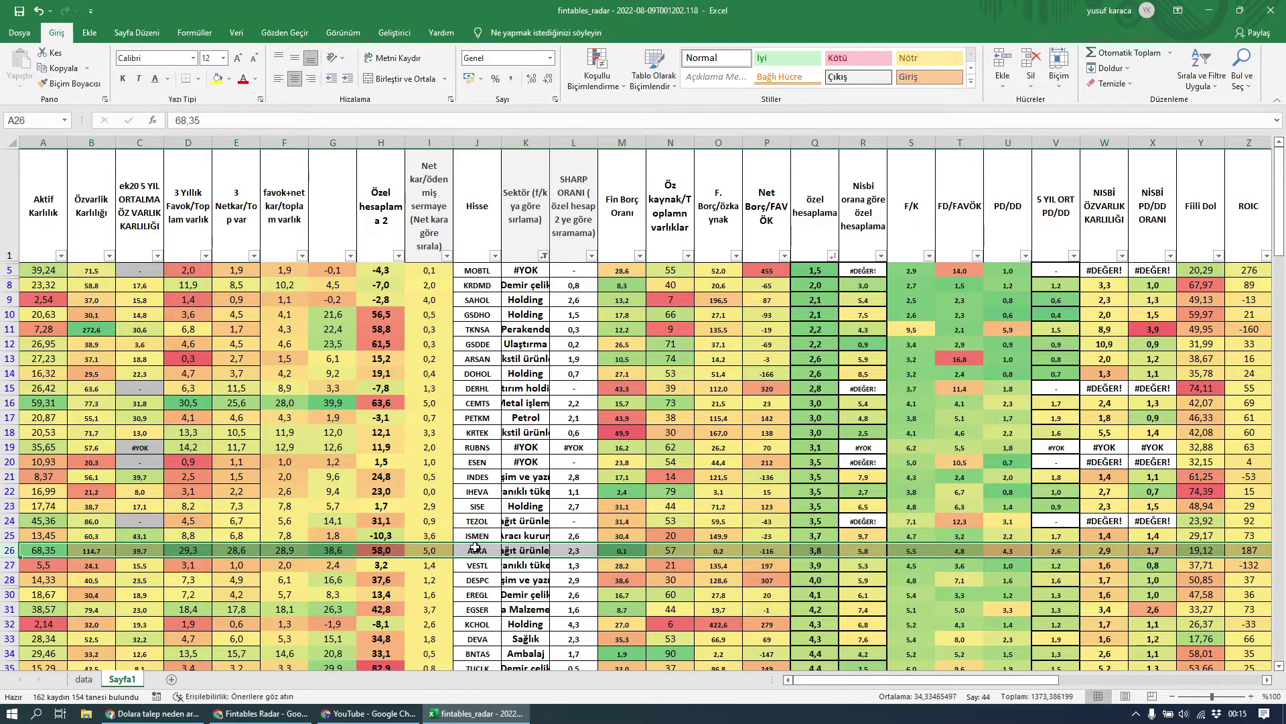
Switch to Fintables in Chrome and open the summary report for the company VESTL
{"action": "left_click", "coordinate": [261, 713]}
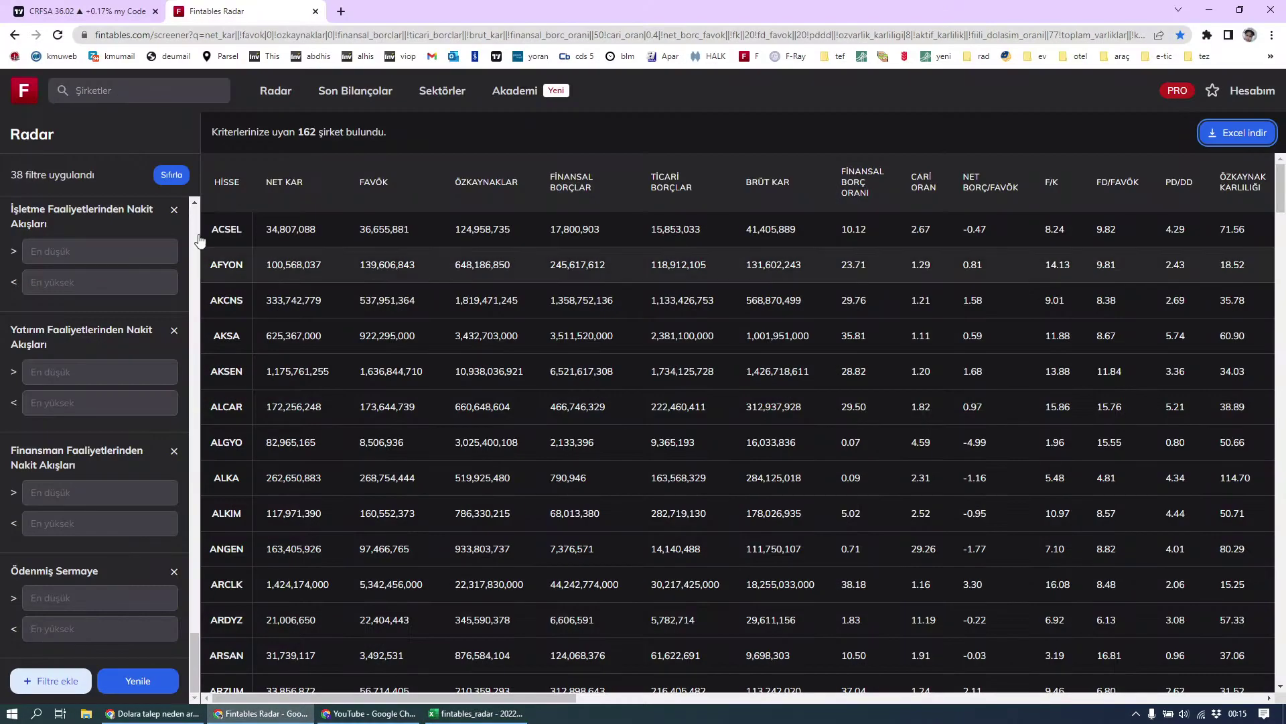
{"action": "left_click", "coordinate": [95, 87]}
{"action": "type", "text": "vestl"}
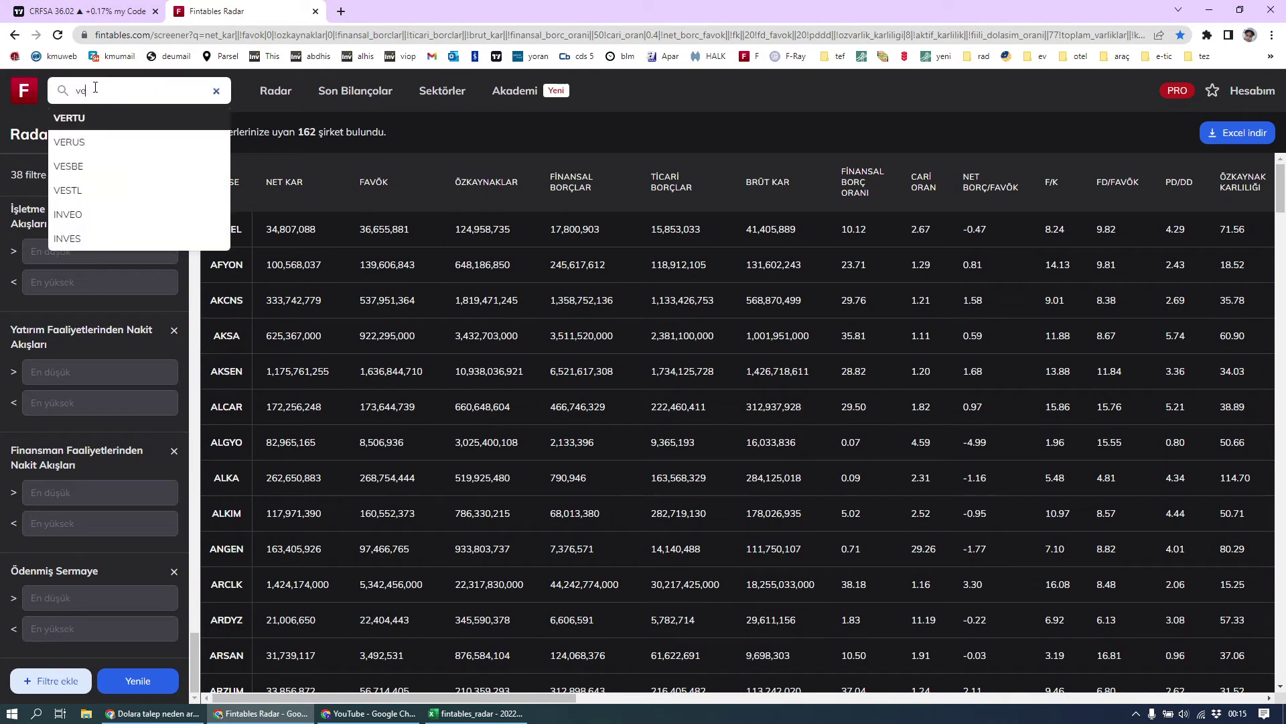
{"action": "left_click", "coordinate": [88, 118]}
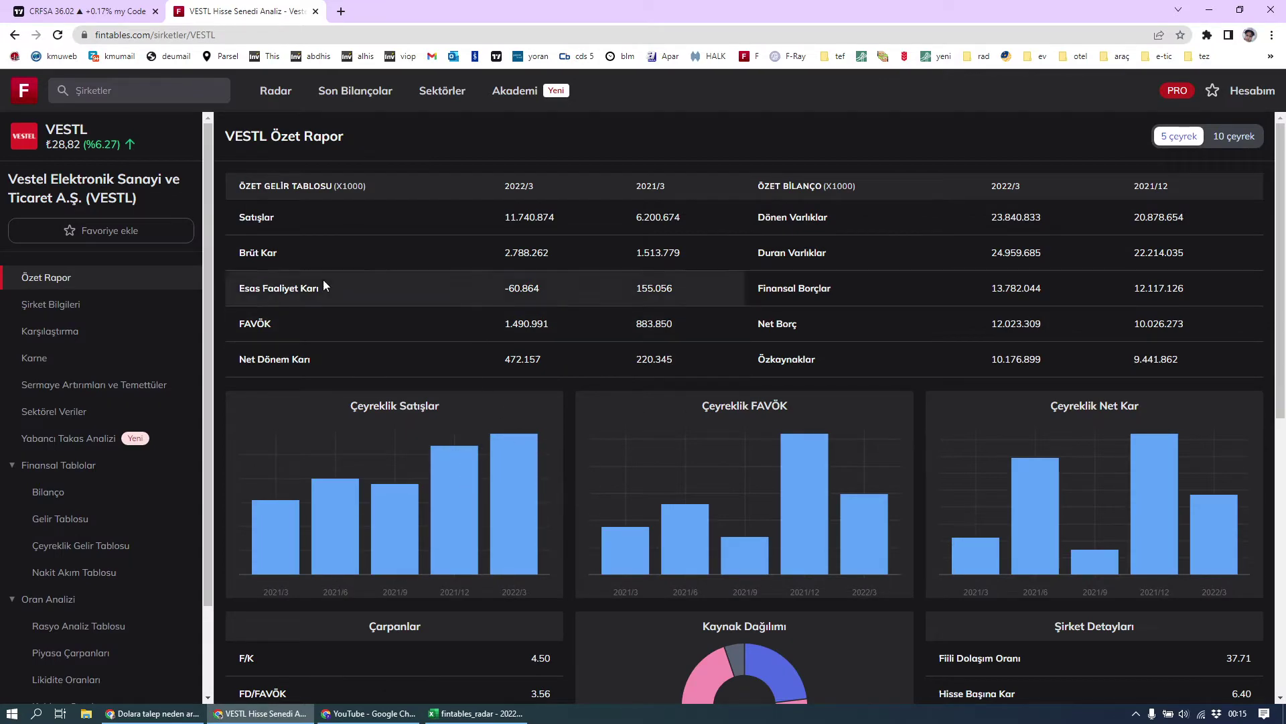
Switch back to the fintables_radar workbook in Excel and examine the EGSER and BNTAS stocks
{"action": "left_click", "coordinate": [478, 713]}
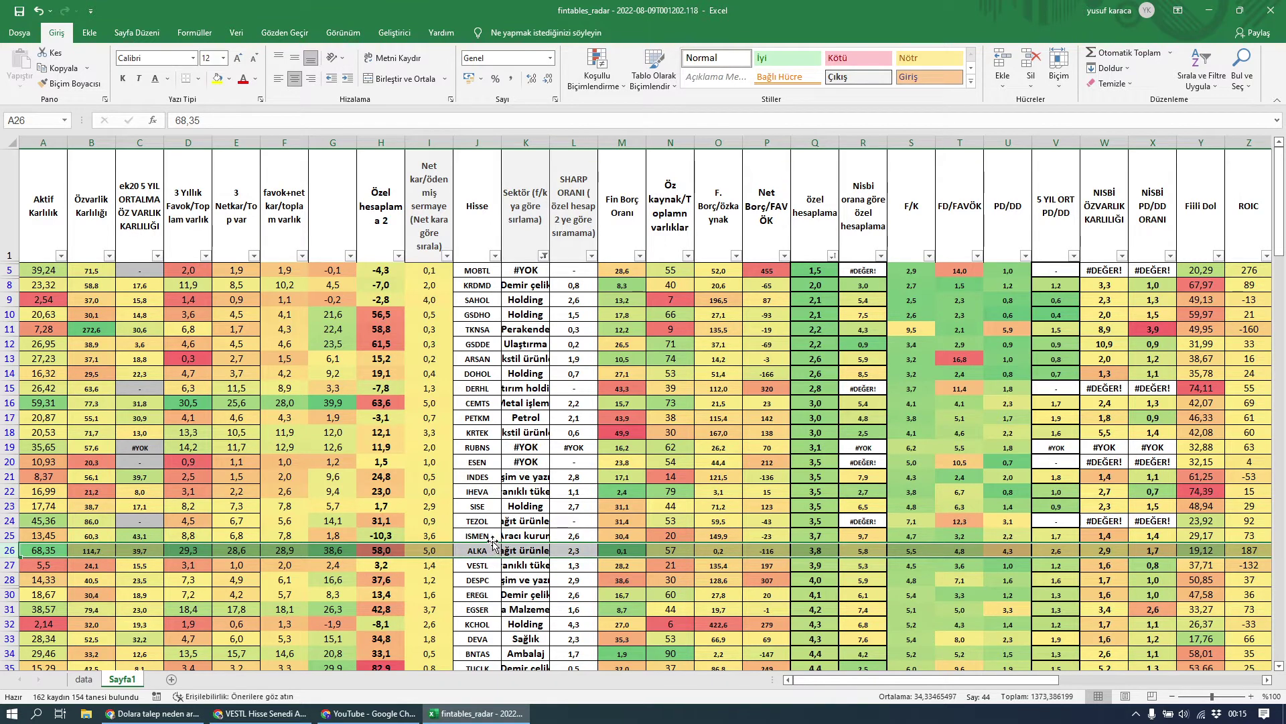
{"action": "left_click", "coordinate": [482, 609]}
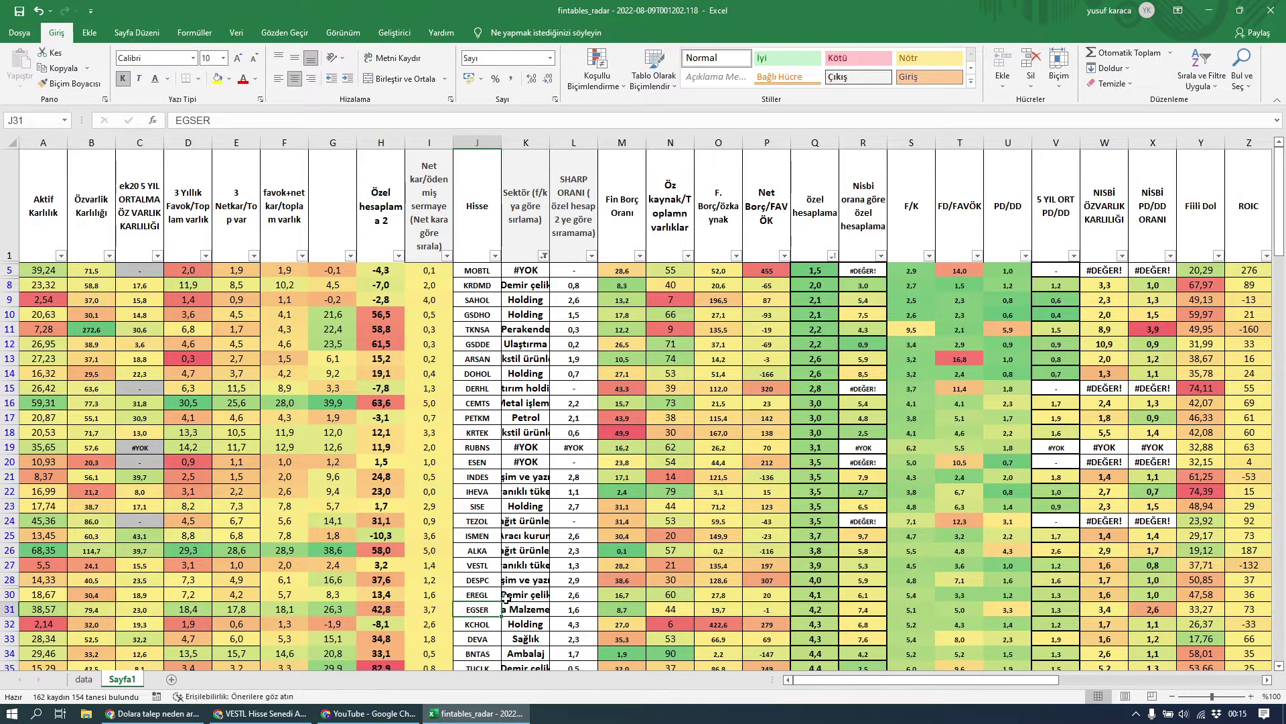
{"action": "scroll", "coordinate": [553, 592], "scroll_direction": "down", "scroll_amount": 1}
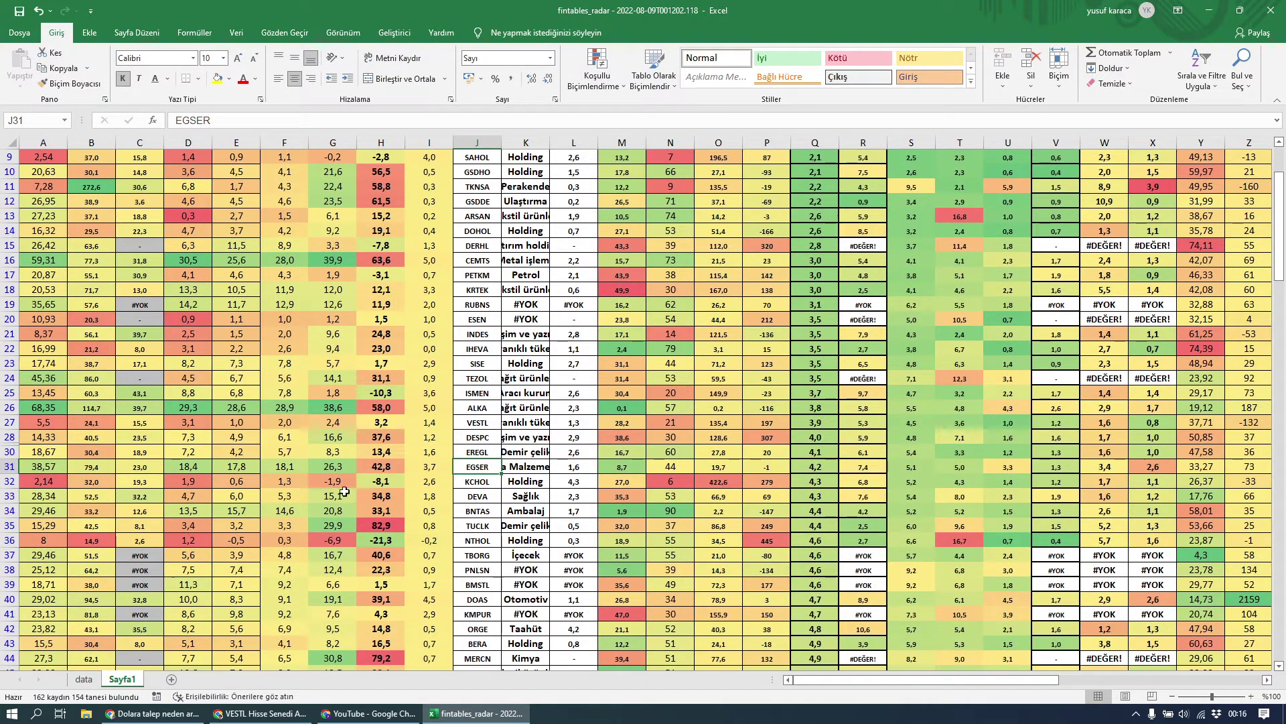
{"action": "left_click", "coordinate": [480, 514]}
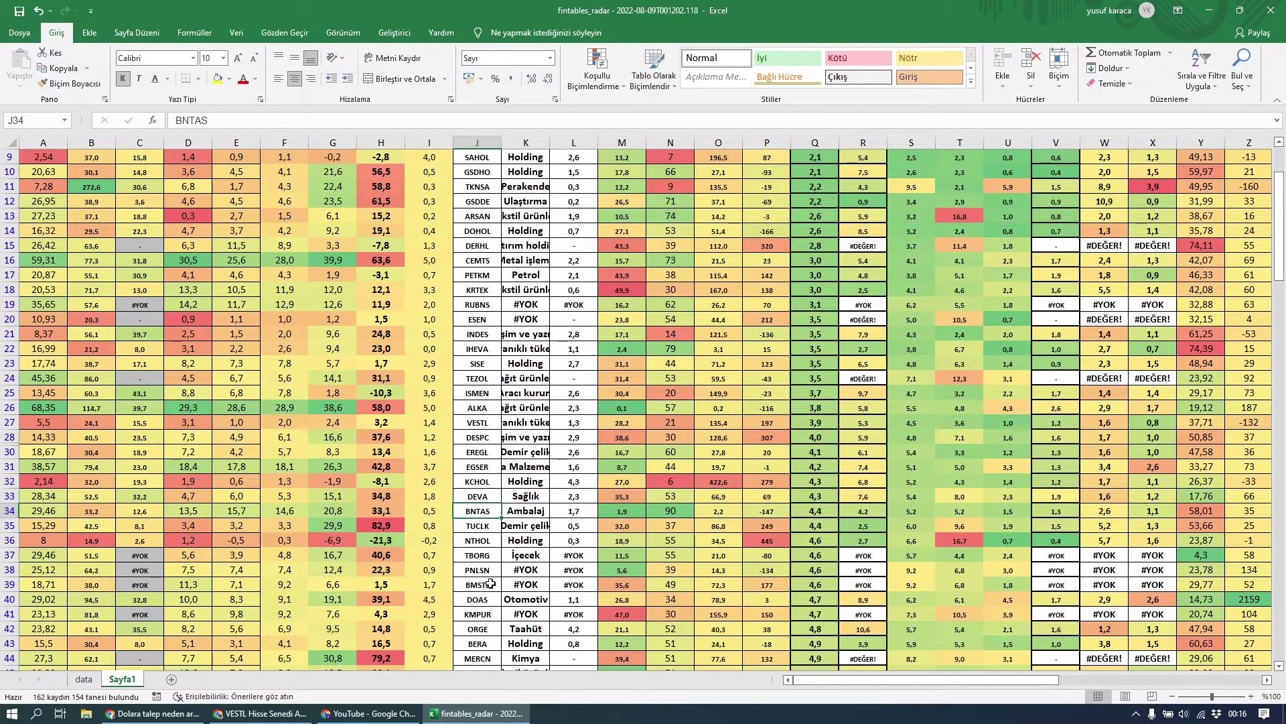
Review the rest of the ranked stock list through its last entry, then return to the middle of the list
{"action": "scroll", "coordinate": [491, 584], "scroll_direction": "down", "scroll_amount": 3}
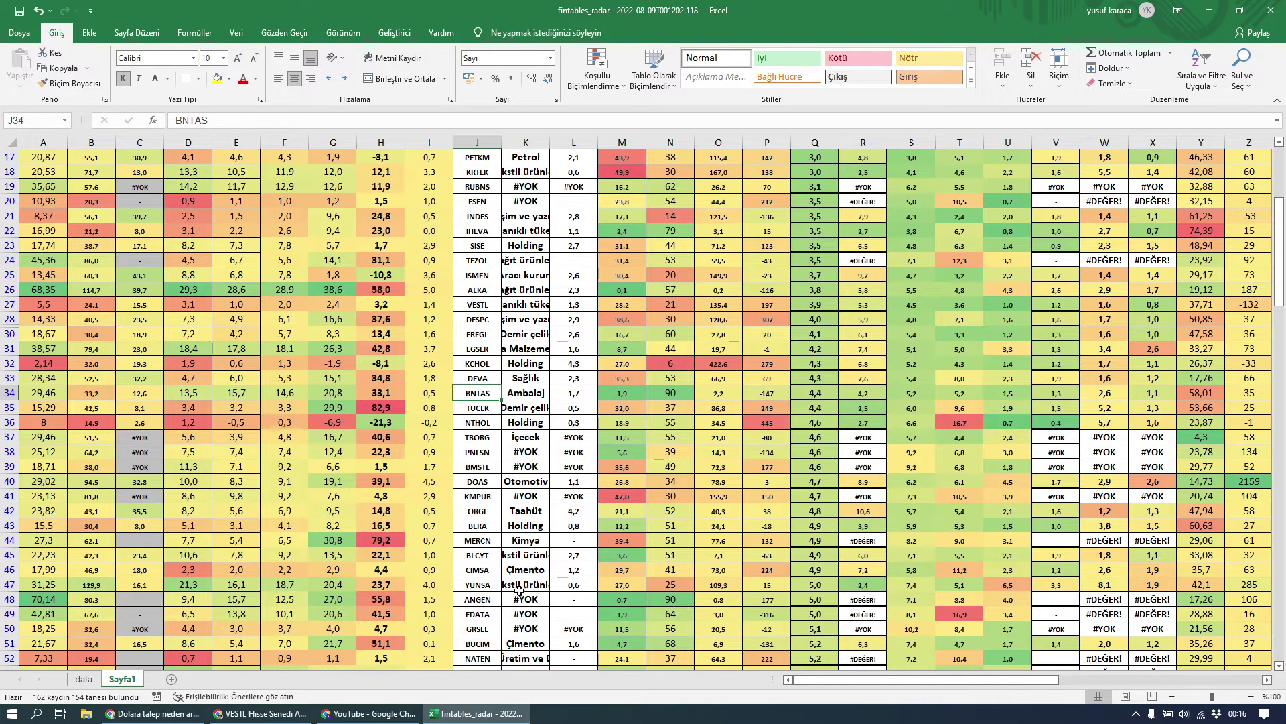
{"action": "scroll", "coordinate": [519, 589], "scroll_direction": "down", "scroll_amount": 3}
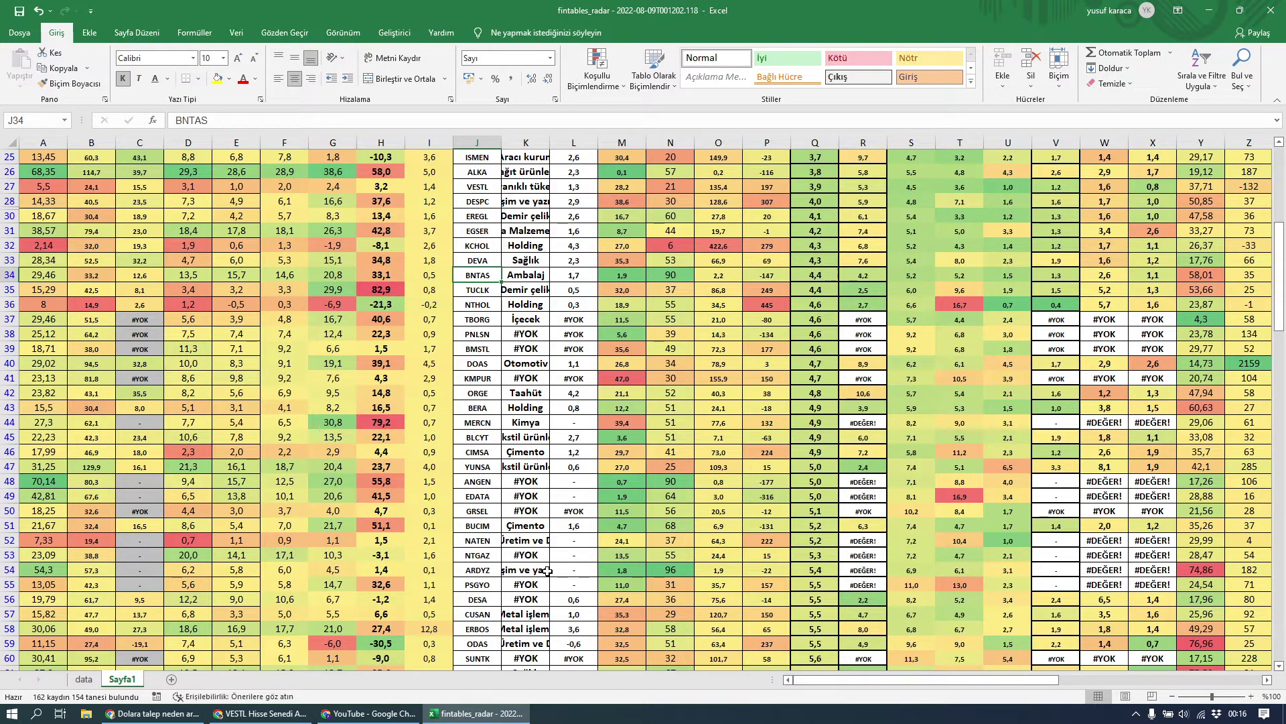
{"action": "scroll", "coordinate": [548, 571], "scroll_direction": "down", "scroll_amount": 3}
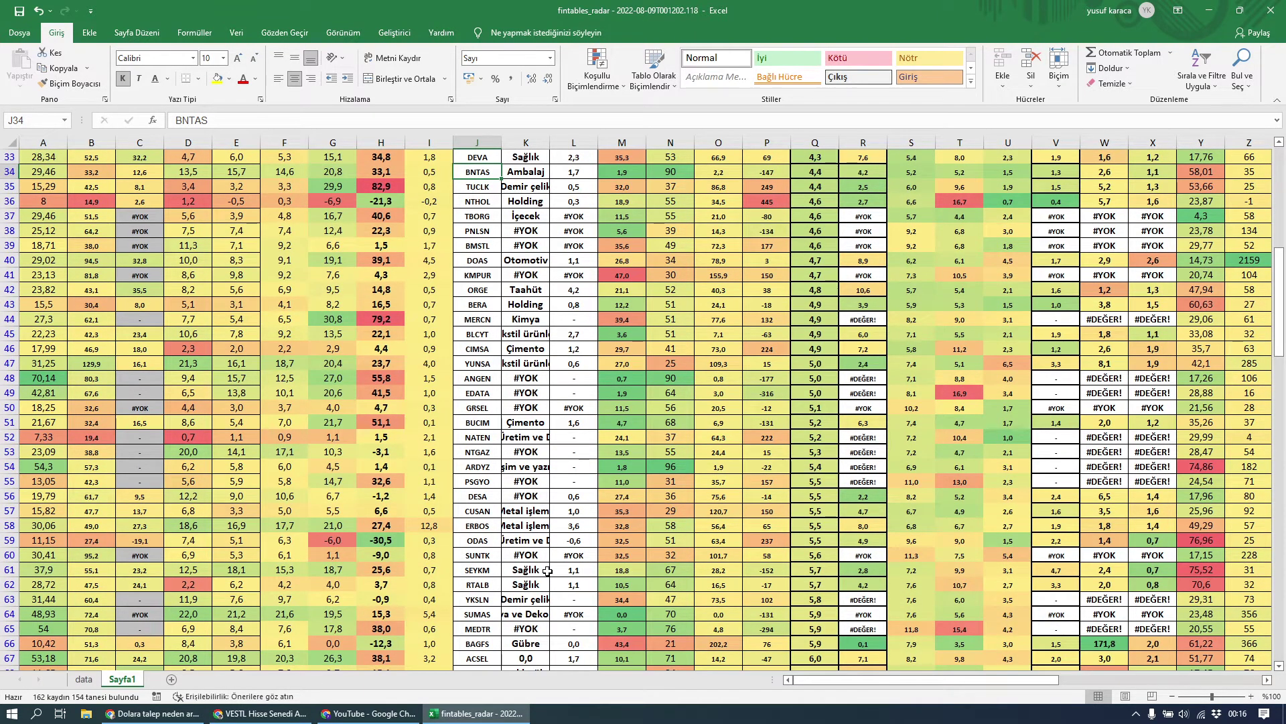
{"action": "scroll", "coordinate": [548, 571], "scroll_direction": "down", "scroll_amount": 3}
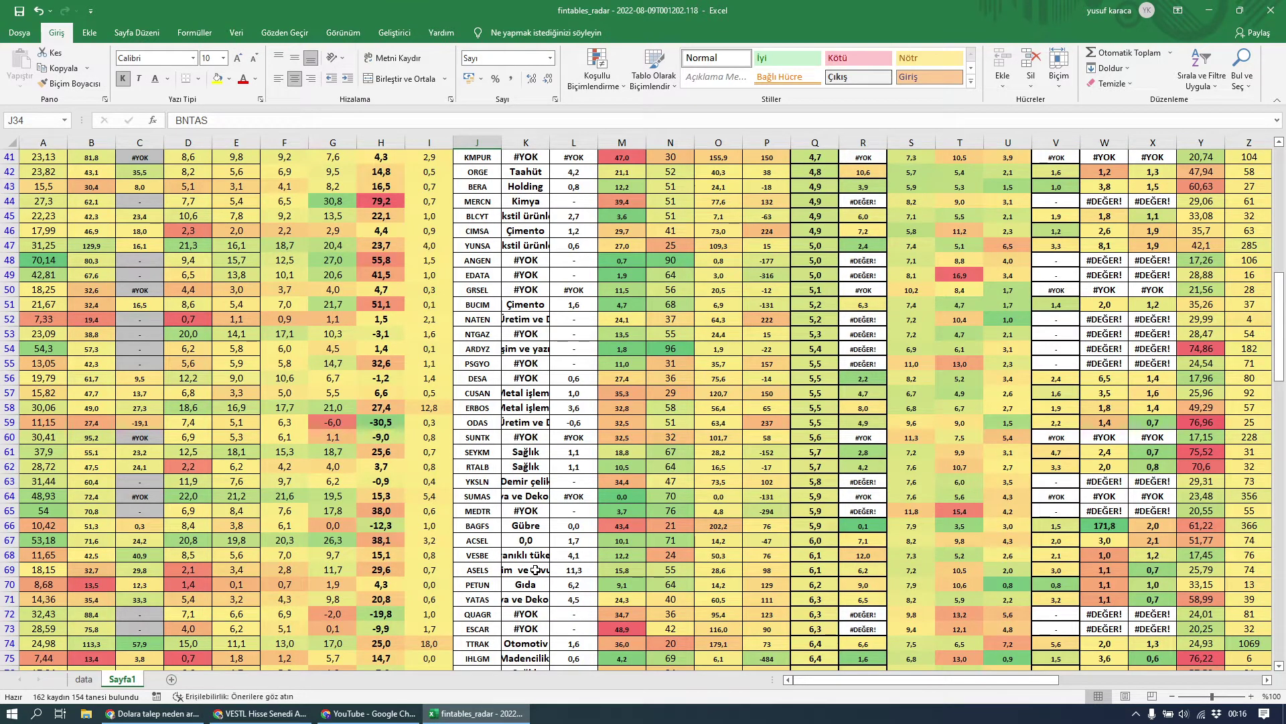
{"action": "scroll", "coordinate": [535, 570], "scroll_direction": "down", "scroll_amount": 3}
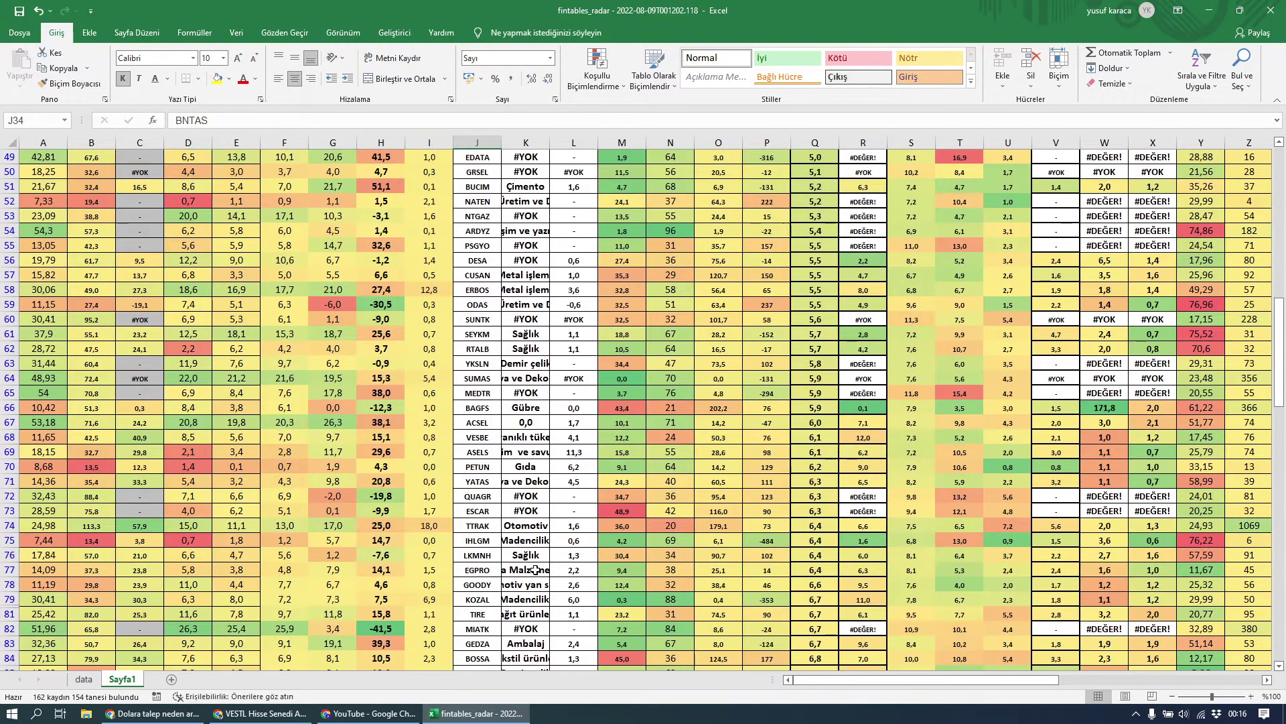
{"action": "scroll", "coordinate": [535, 570], "scroll_direction": "down", "scroll_amount": 3}
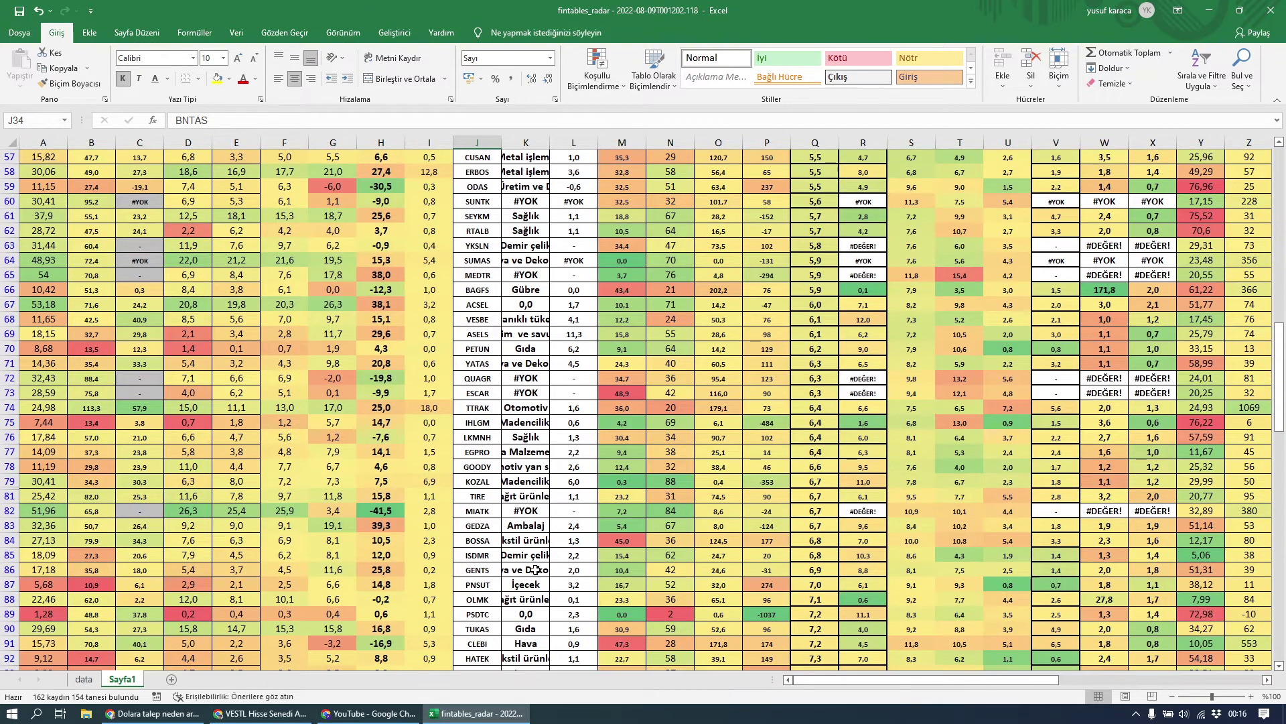
{"action": "scroll", "coordinate": [536, 571], "scroll_direction": "down", "scroll_amount": 3}
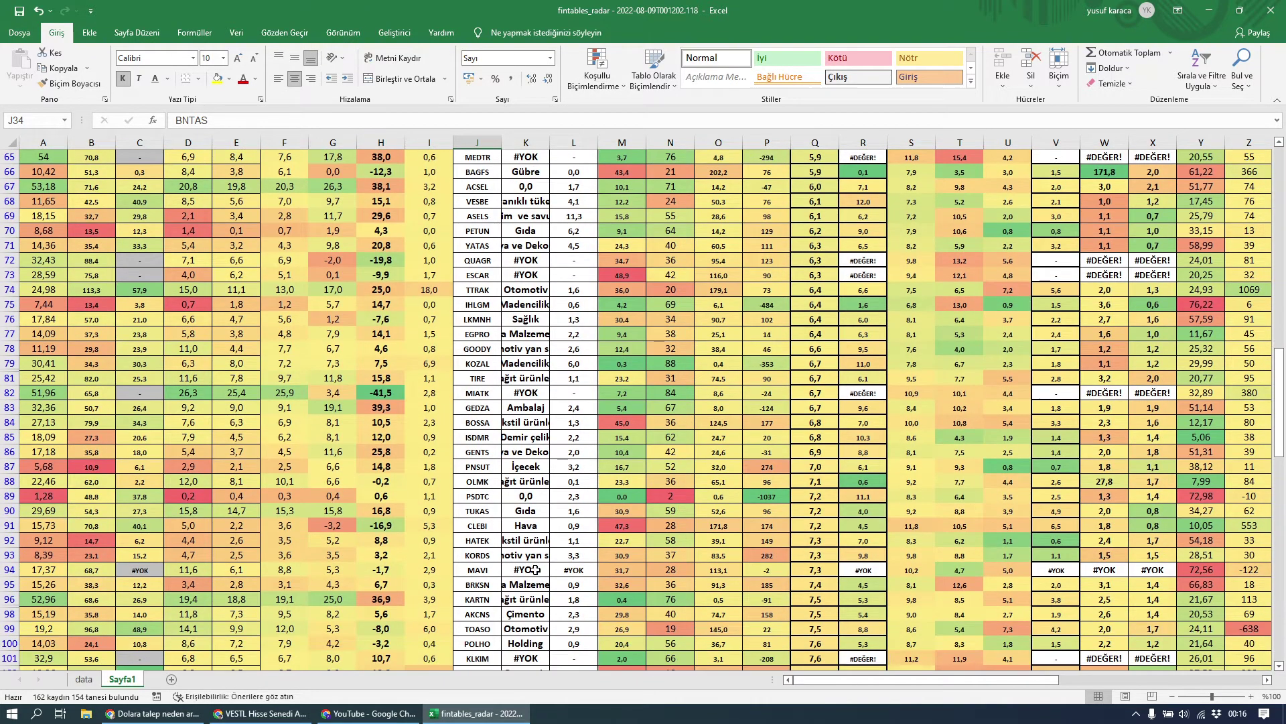
{"action": "scroll", "coordinate": [535, 557], "scroll_direction": "down", "scroll_amount": 6}
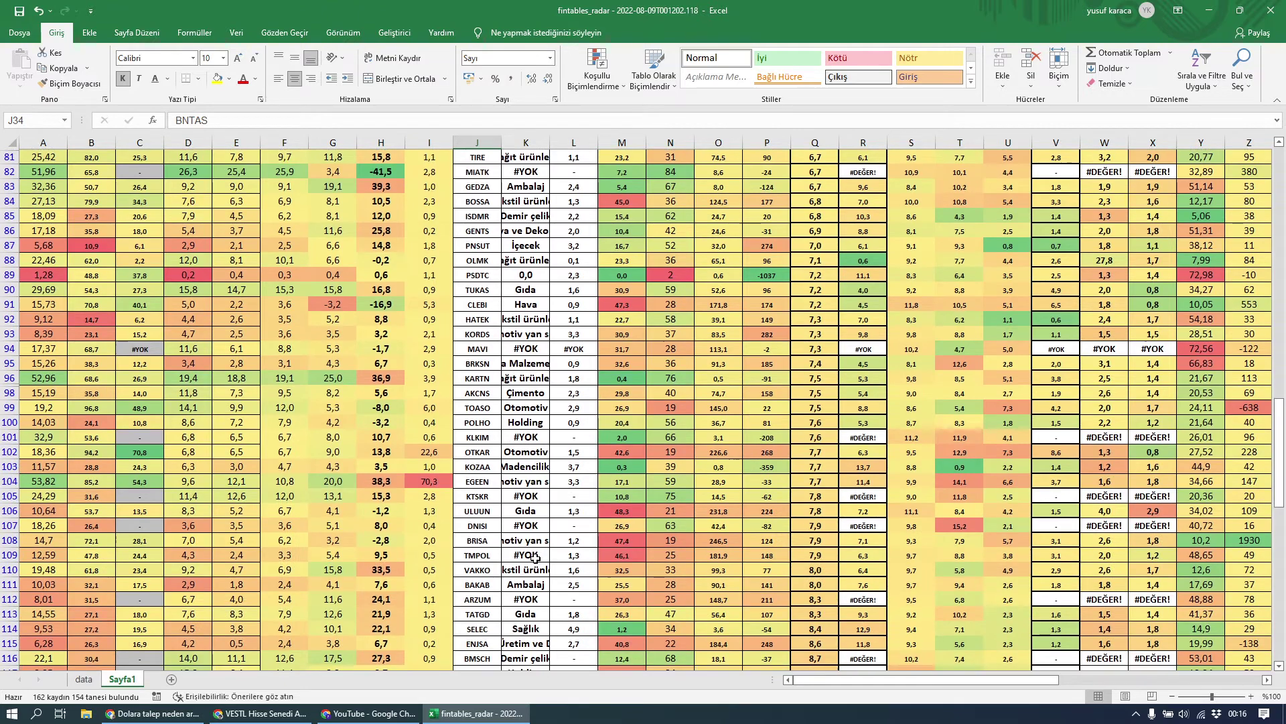
{"action": "scroll", "coordinate": [535, 557], "scroll_direction": "down", "scroll_amount": 3}
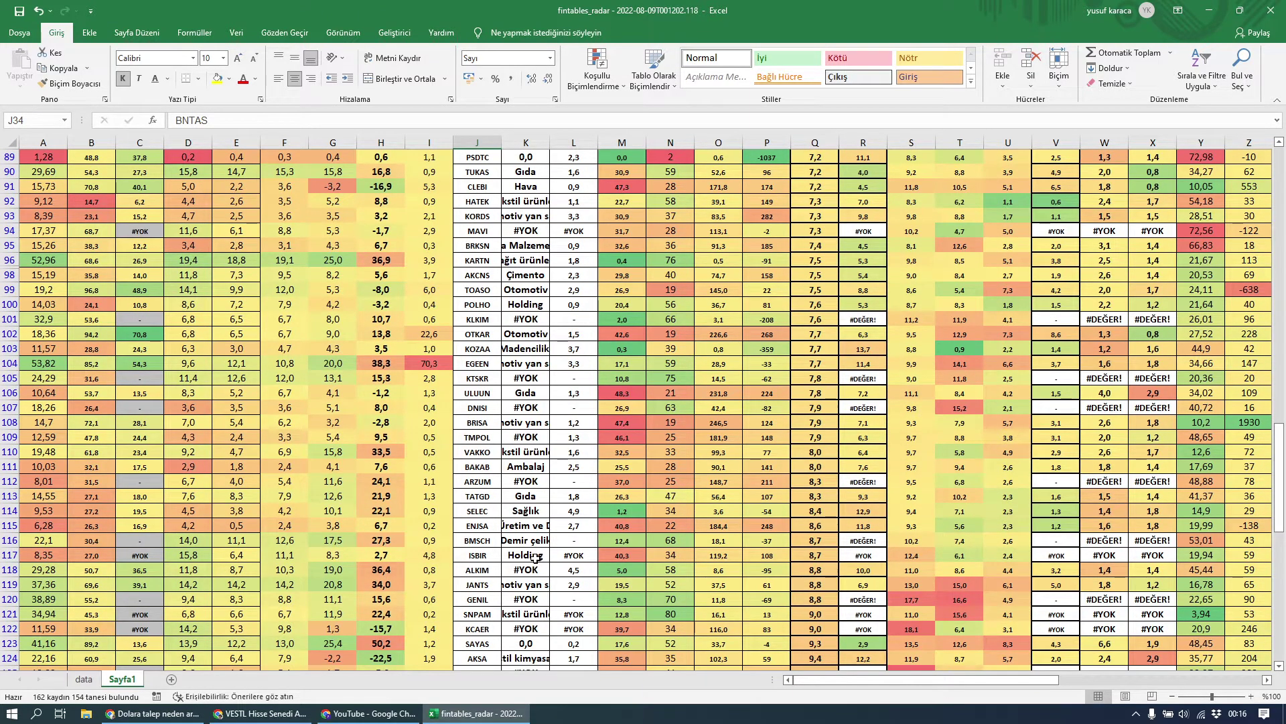
{"action": "scroll", "coordinate": [497, 625], "scroll_direction": "down", "scroll_amount": 3}
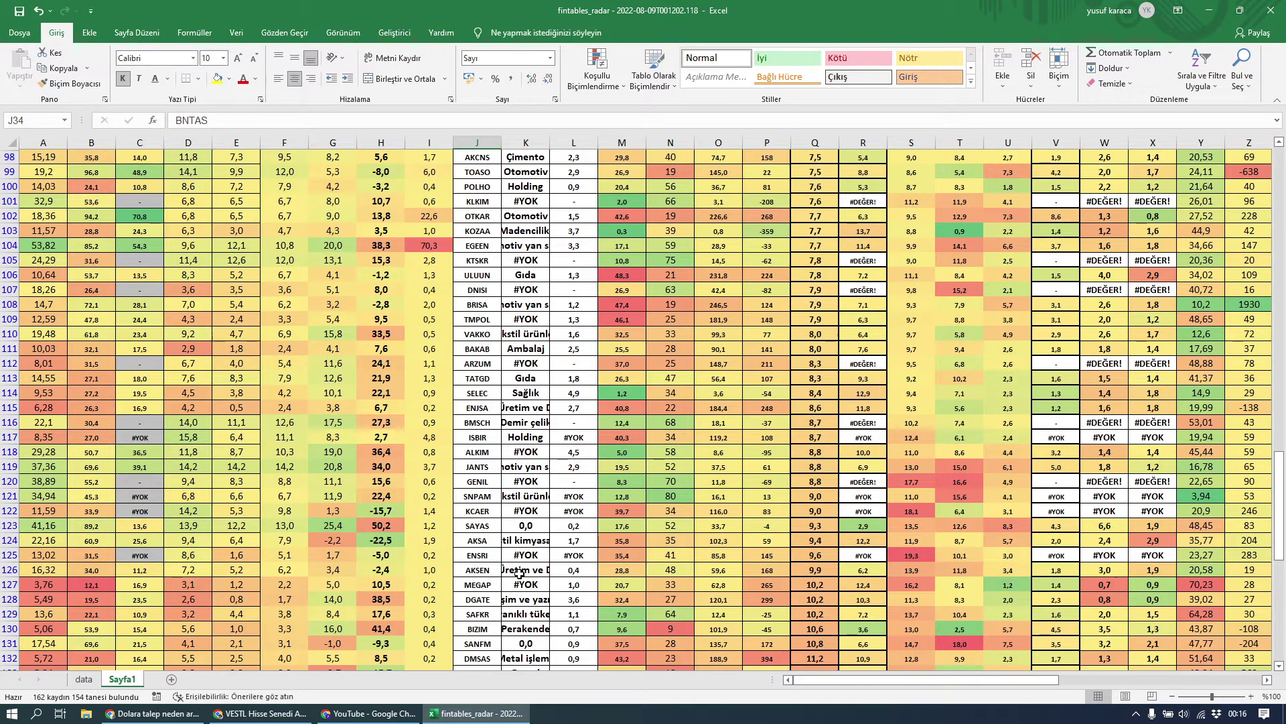
{"action": "scroll", "coordinate": [519, 574], "scroll_direction": "down", "scroll_amount": 11}
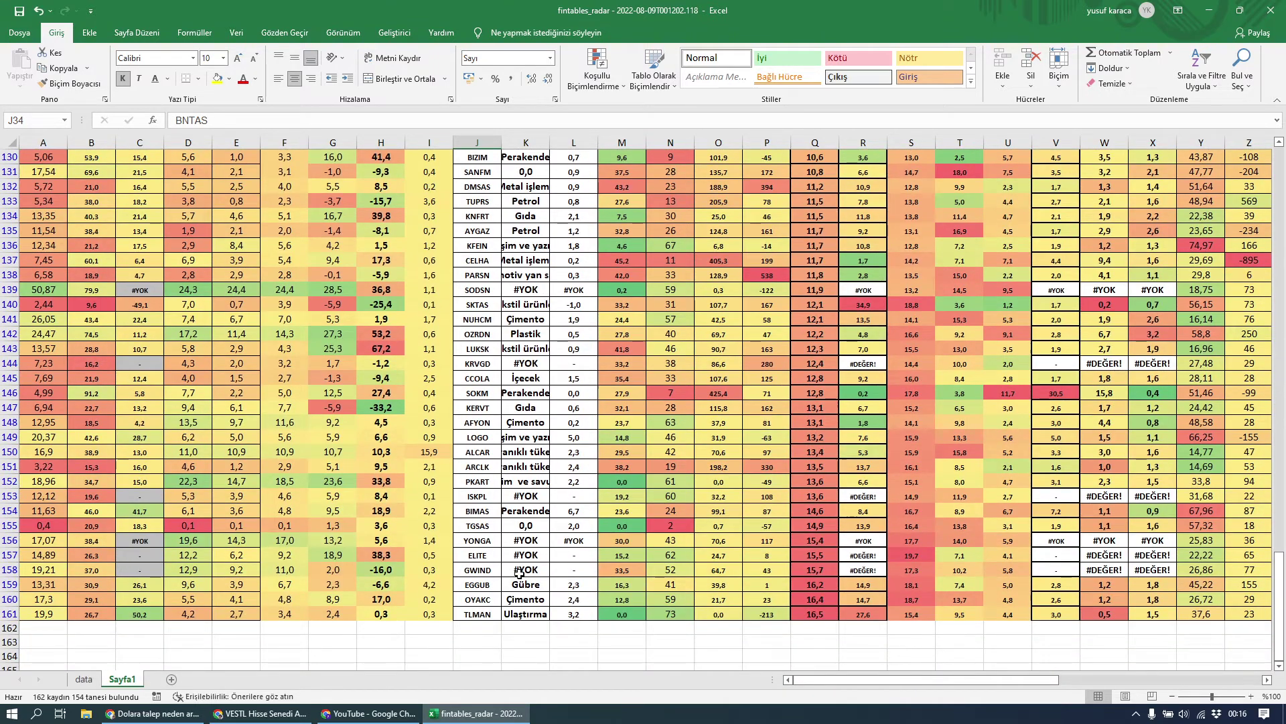
{"action": "scroll", "coordinate": [520, 573], "scroll_direction": "up", "scroll_amount": 16}
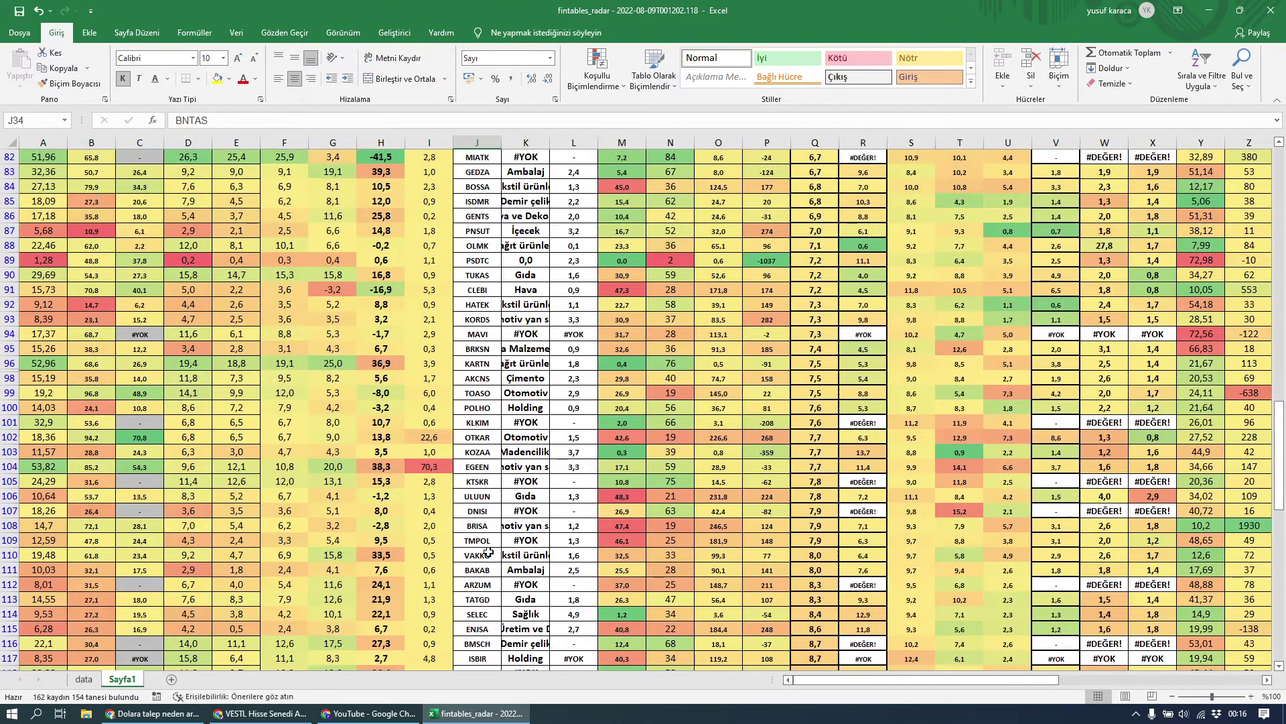
{"action": "scroll", "coordinate": [489, 552], "scroll_direction": "up", "scroll_amount": 8}
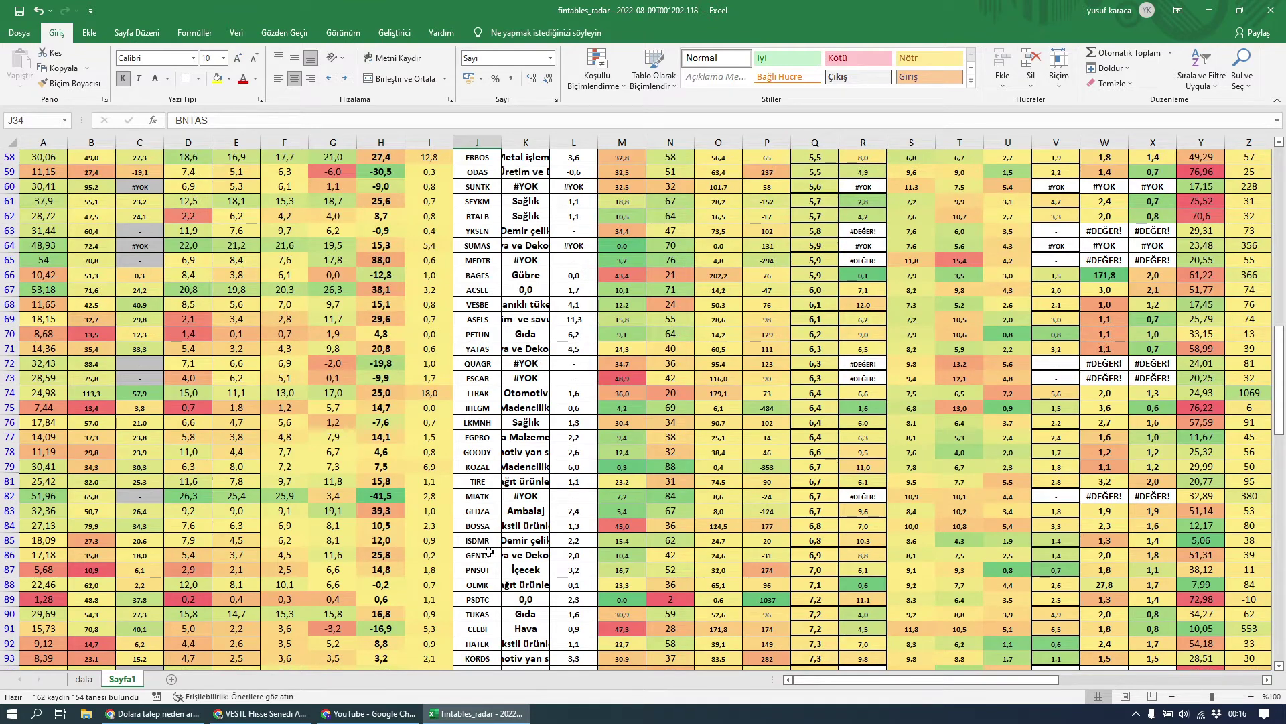
{"action": "scroll", "coordinate": [489, 552], "scroll_direction": "up", "scroll_amount": 3}
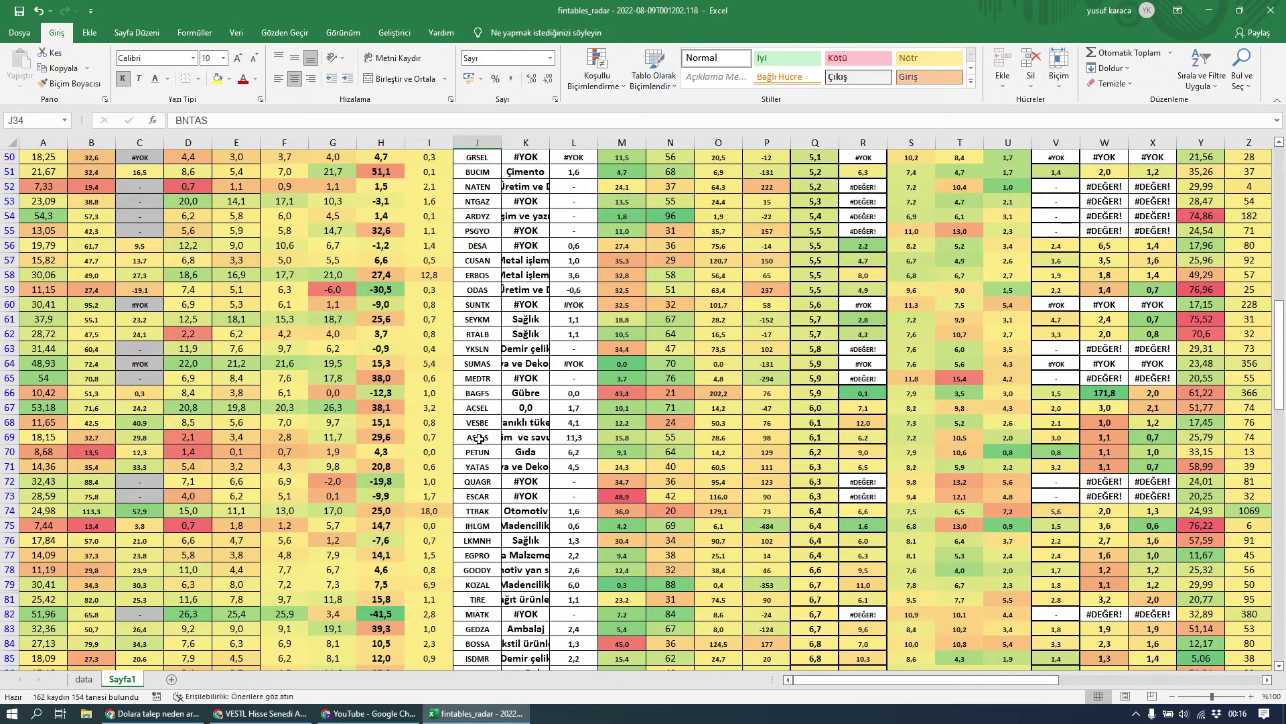
Examine the ASELS entry and the full ratio rows of ACSEL, MIATK and TTRAK
{"action": "left_click", "coordinate": [479, 439]}
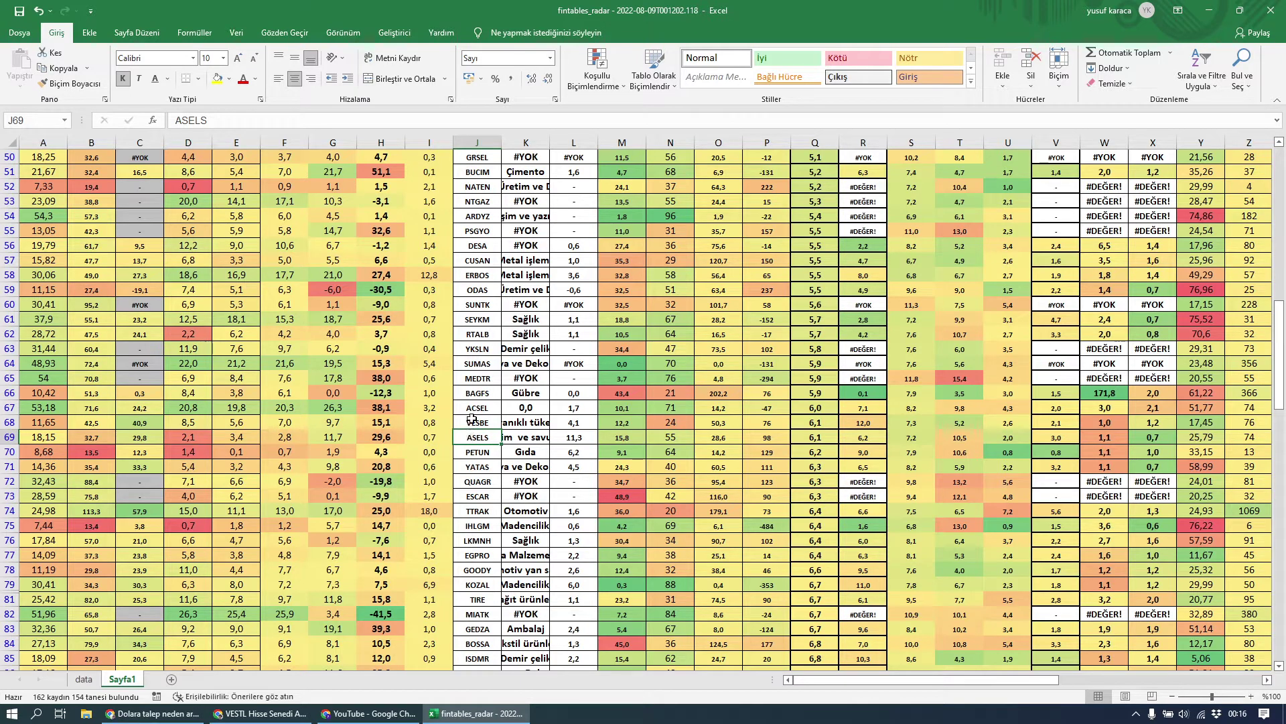
{"action": "left_click", "coordinate": [489, 407]}
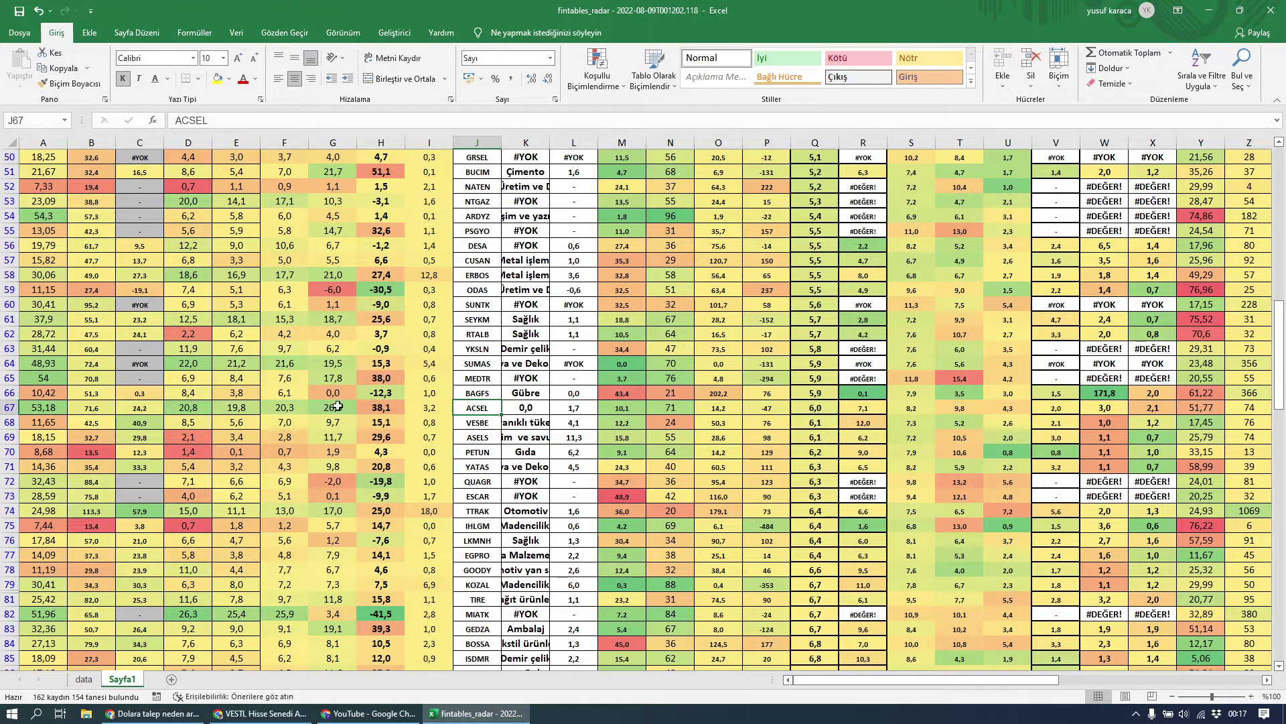
{"action": "left_click", "coordinate": [8, 407]}
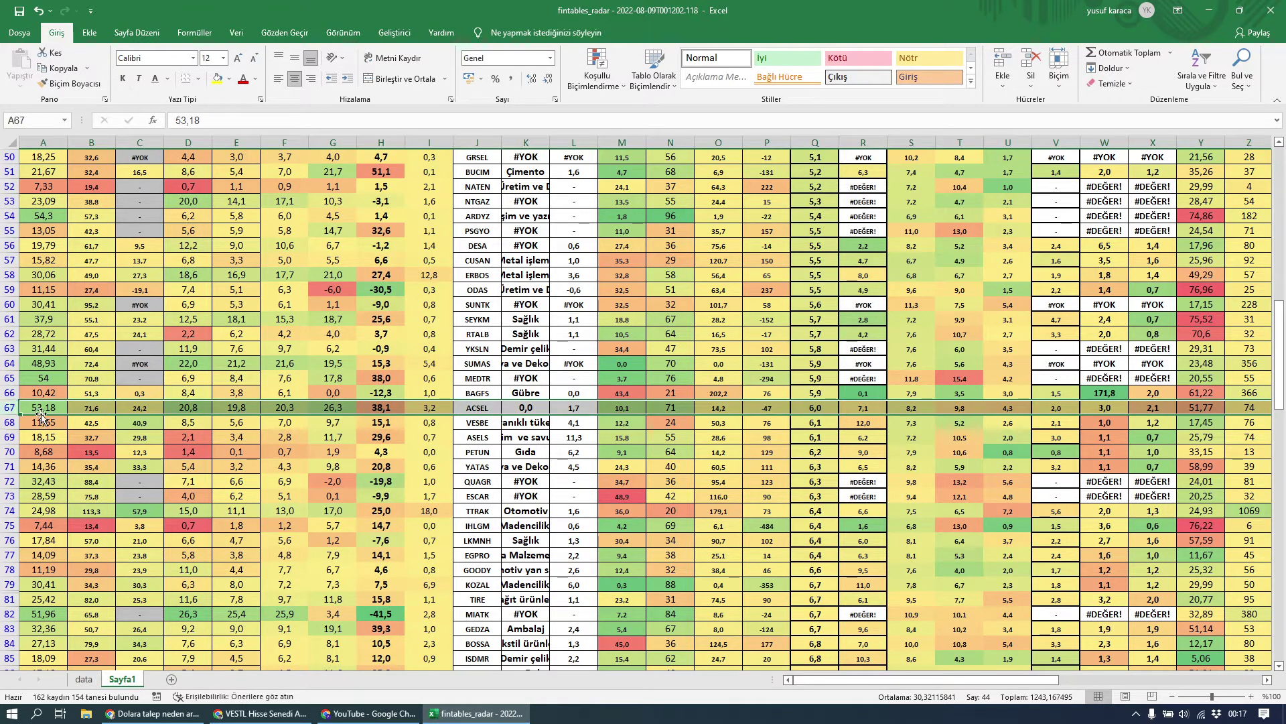
{"action": "scroll", "coordinate": [265, 503], "scroll_direction": "down", "scroll_amount": 3}
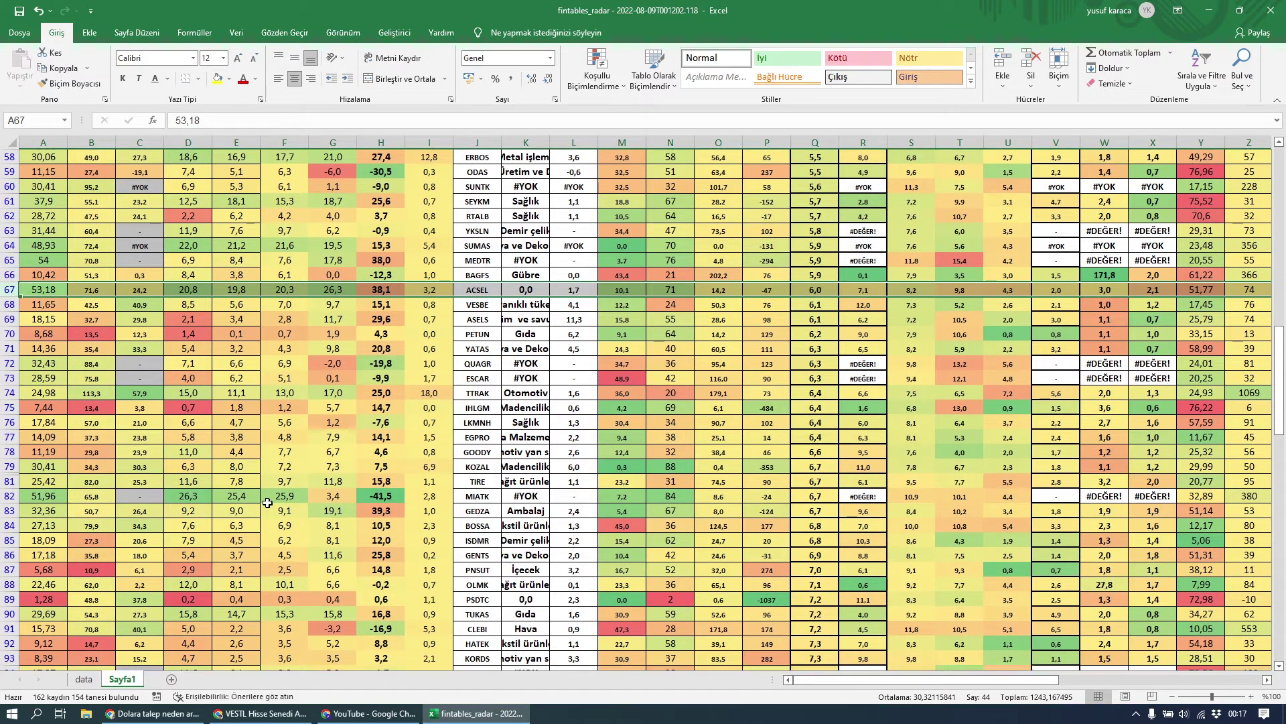
{"action": "left_click", "coordinate": [7, 496]}
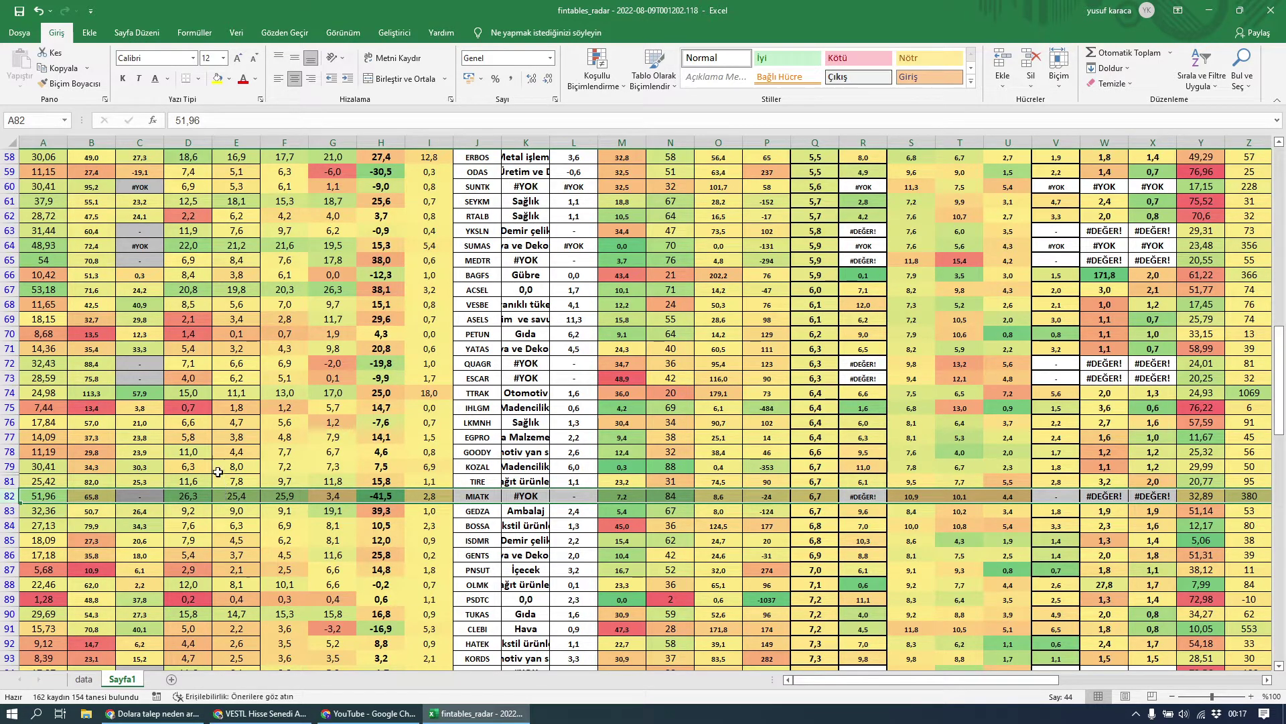
{"action": "left_click", "coordinate": [10, 392]}
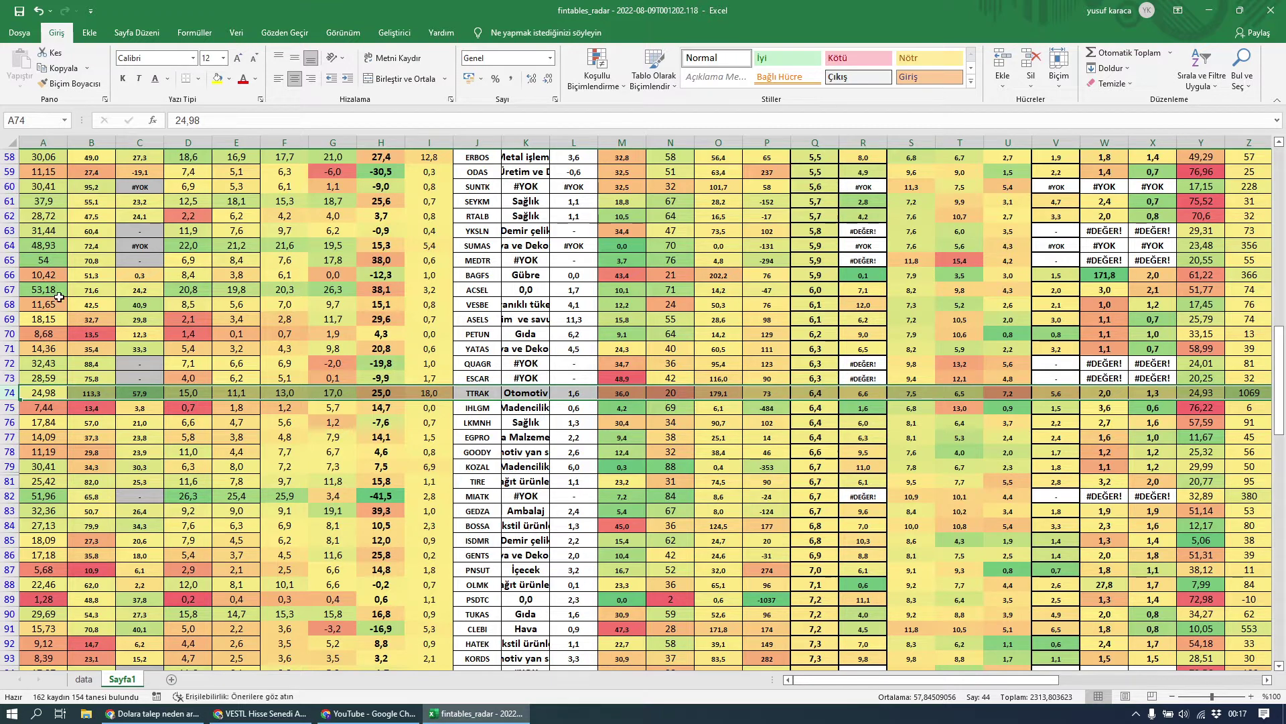
Examine the full ratio rows of the ACSEL, SUMAS, SEYKM and ERBOS stocks one after another
{"action": "left_click", "coordinate": [5, 291]}
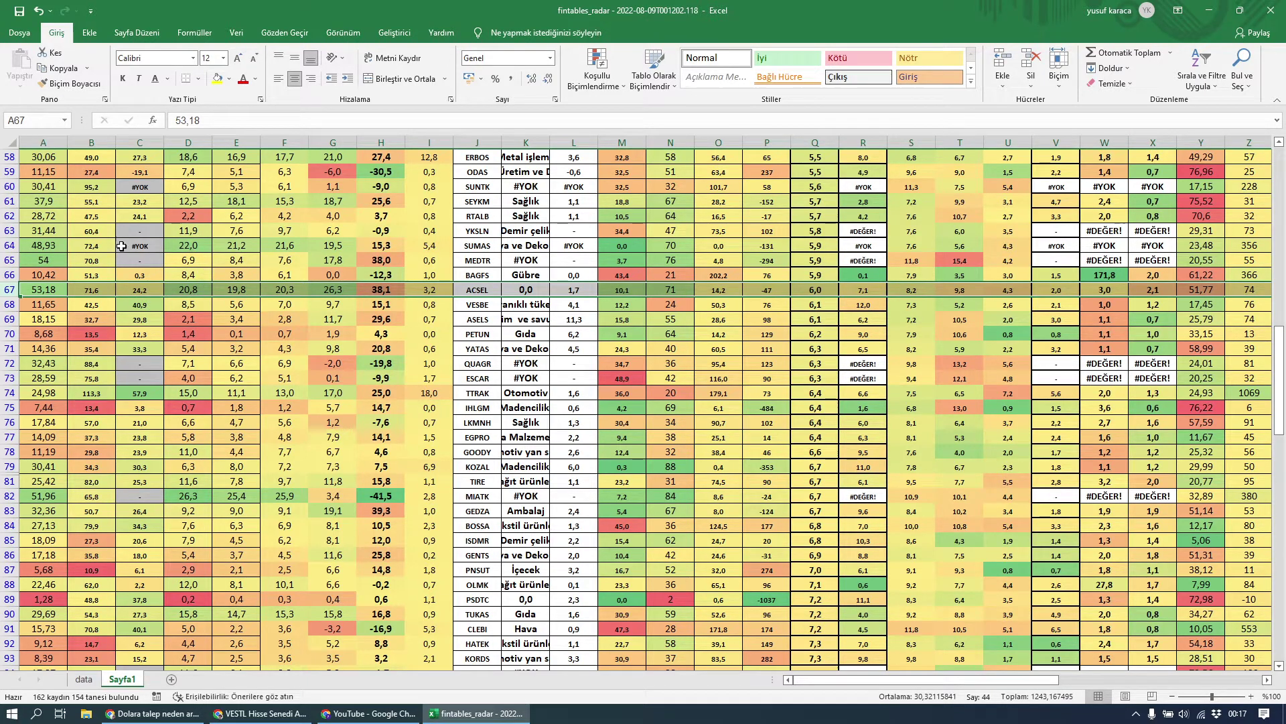
{"action": "left_click", "coordinate": [6, 245]}
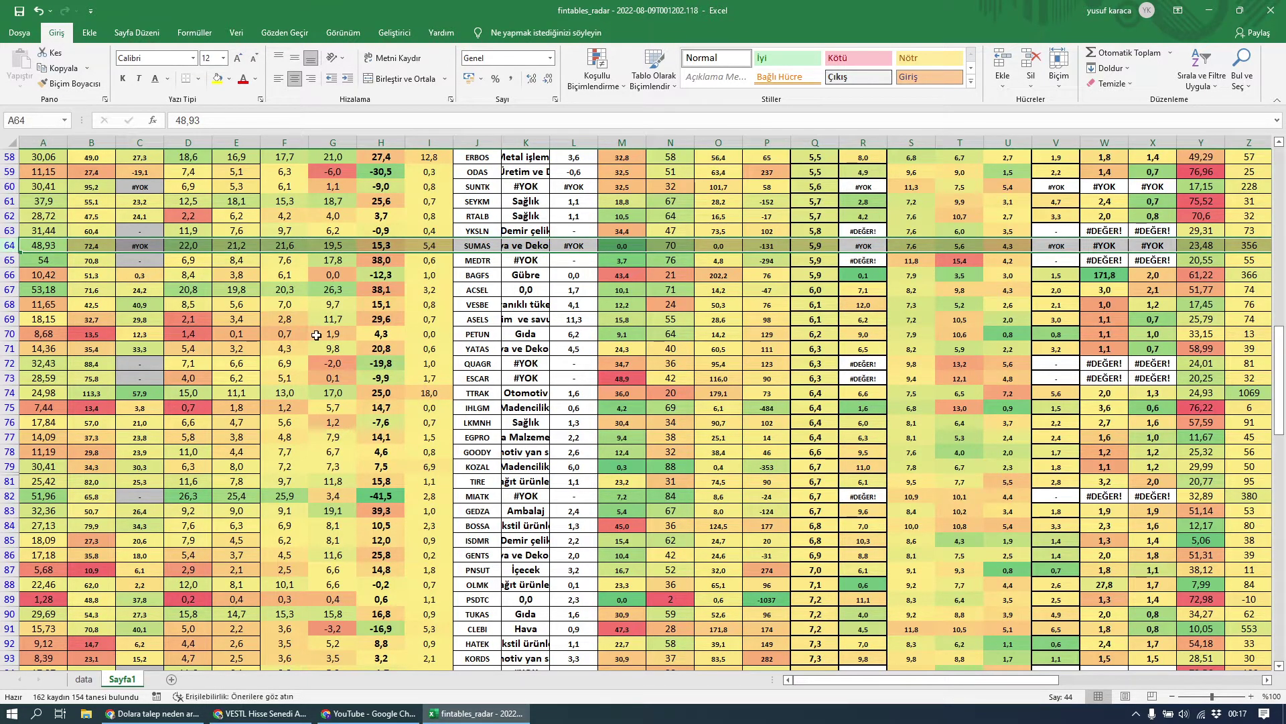
{"action": "scroll", "coordinate": [317, 335], "scroll_direction": "up", "scroll_amount": 3}
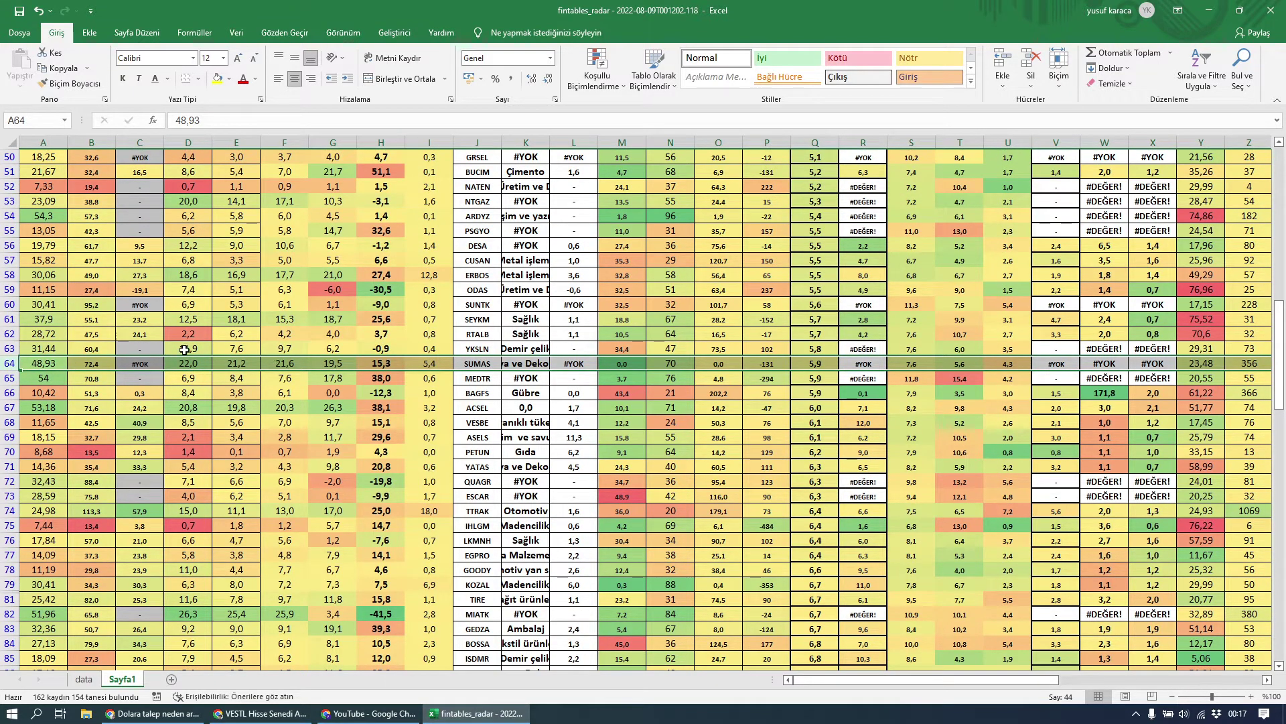
{"action": "left_click", "coordinate": [9, 319]}
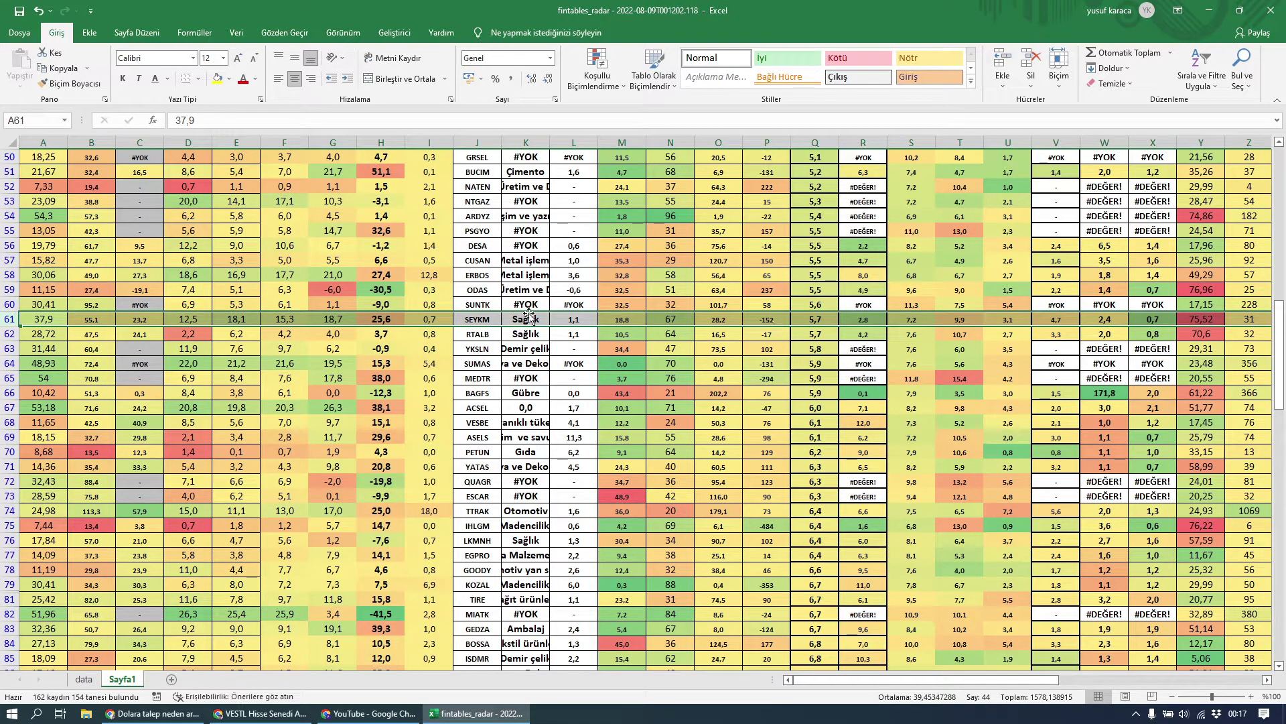
{"action": "left_click", "coordinate": [10, 275]}
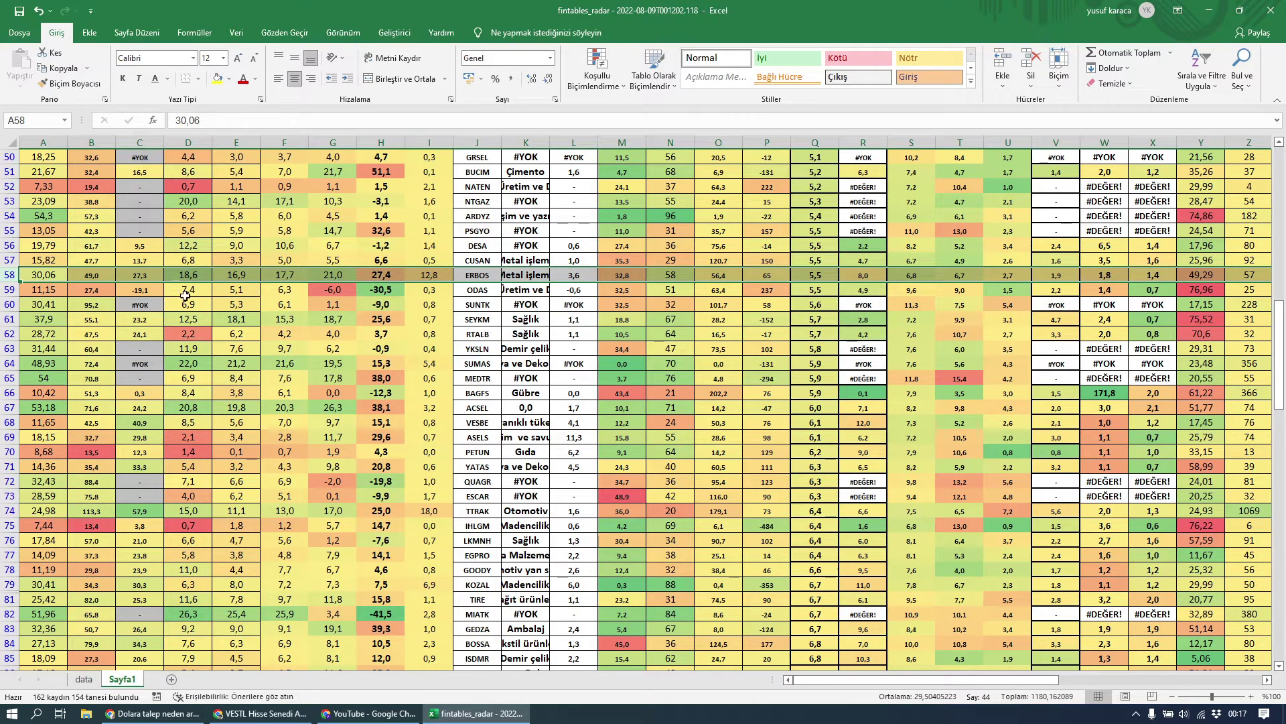
Switch to Fintables in Chrome and open the summary report for the company ERBOS
{"action": "left_click", "coordinate": [264, 716]}
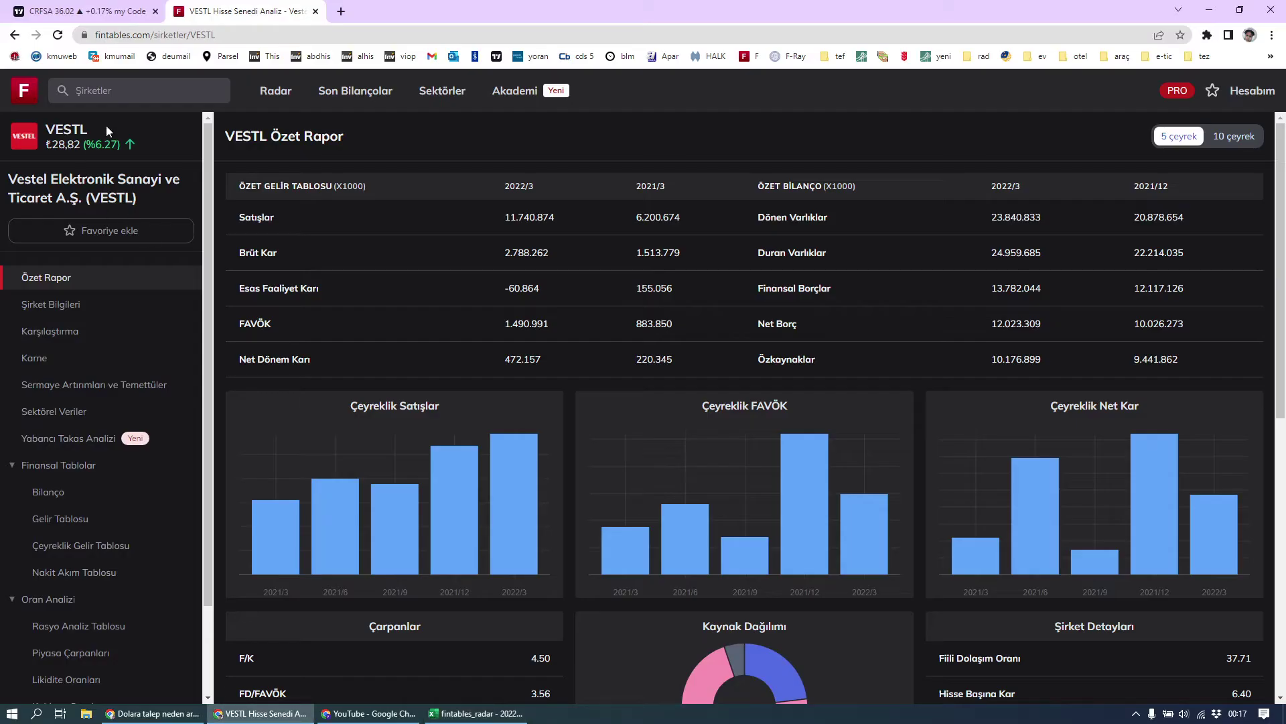
{"action": "left_click", "coordinate": [125, 88]}
{"action": "type", "text": "erbo"}
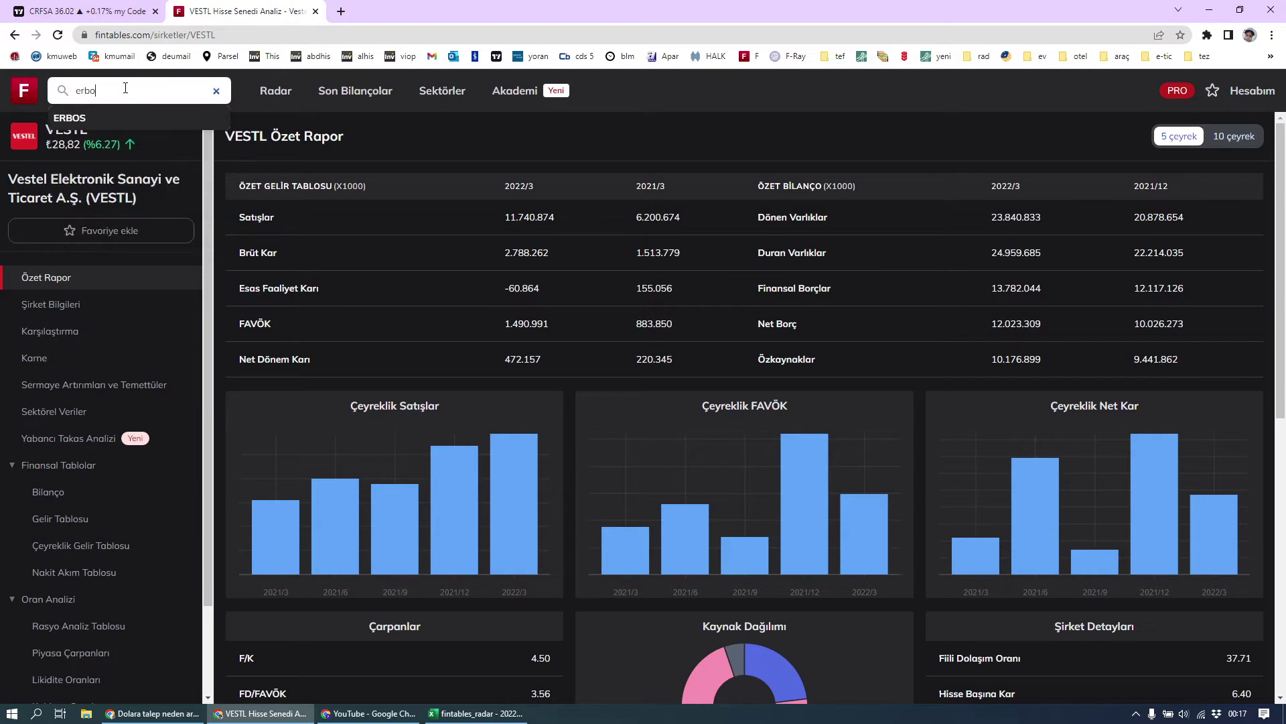
{"action": "type", "text": "s"}
{"action": "left_click", "coordinate": [114, 118]}
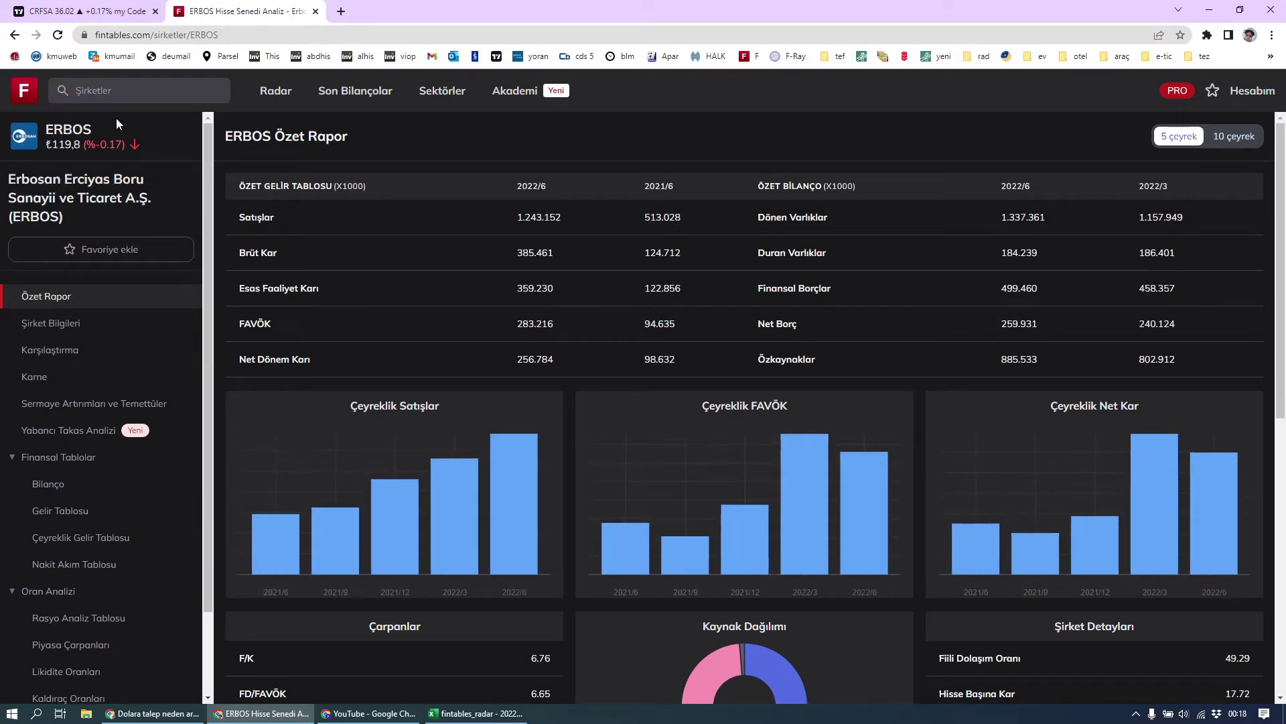
Switch to the TradingView chart and load the BIST stock ERBOS to examine its price and ratio history
{"action": "mouse_move", "coordinate": [538, 467]}
{"action": "left_click", "coordinate": [80, 11]}
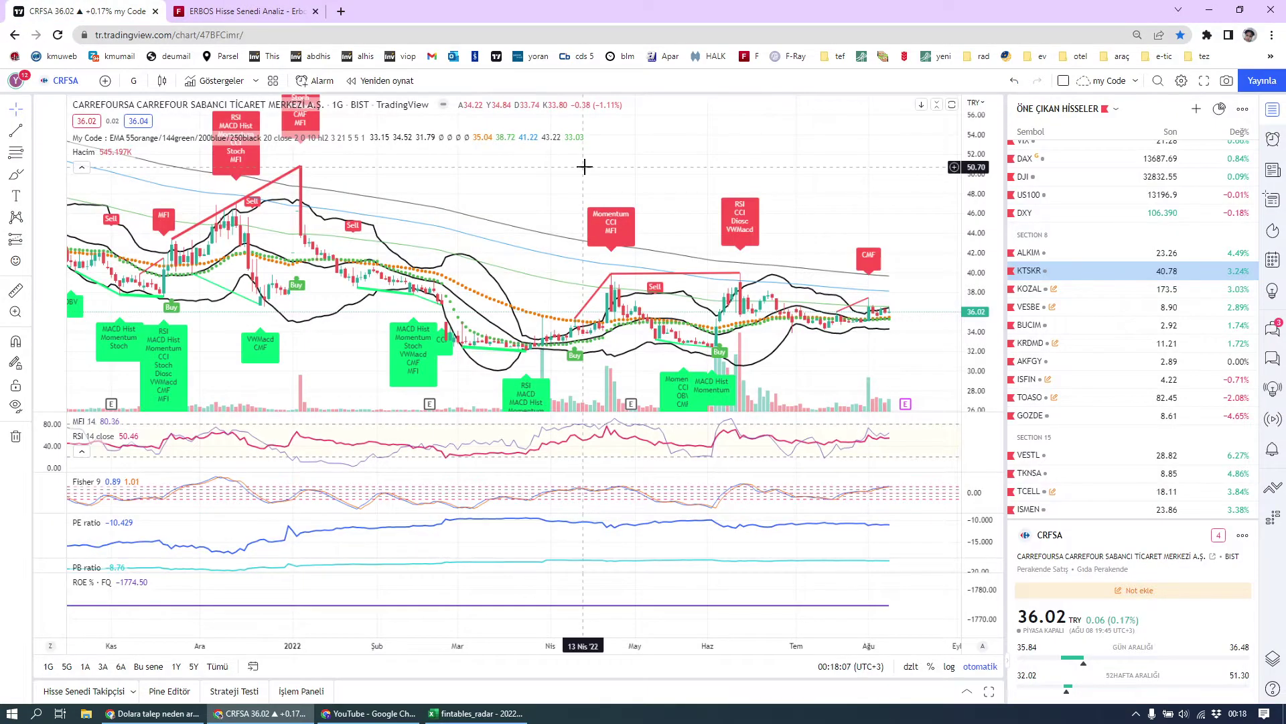
{"action": "type", "text": "ERBOS"}
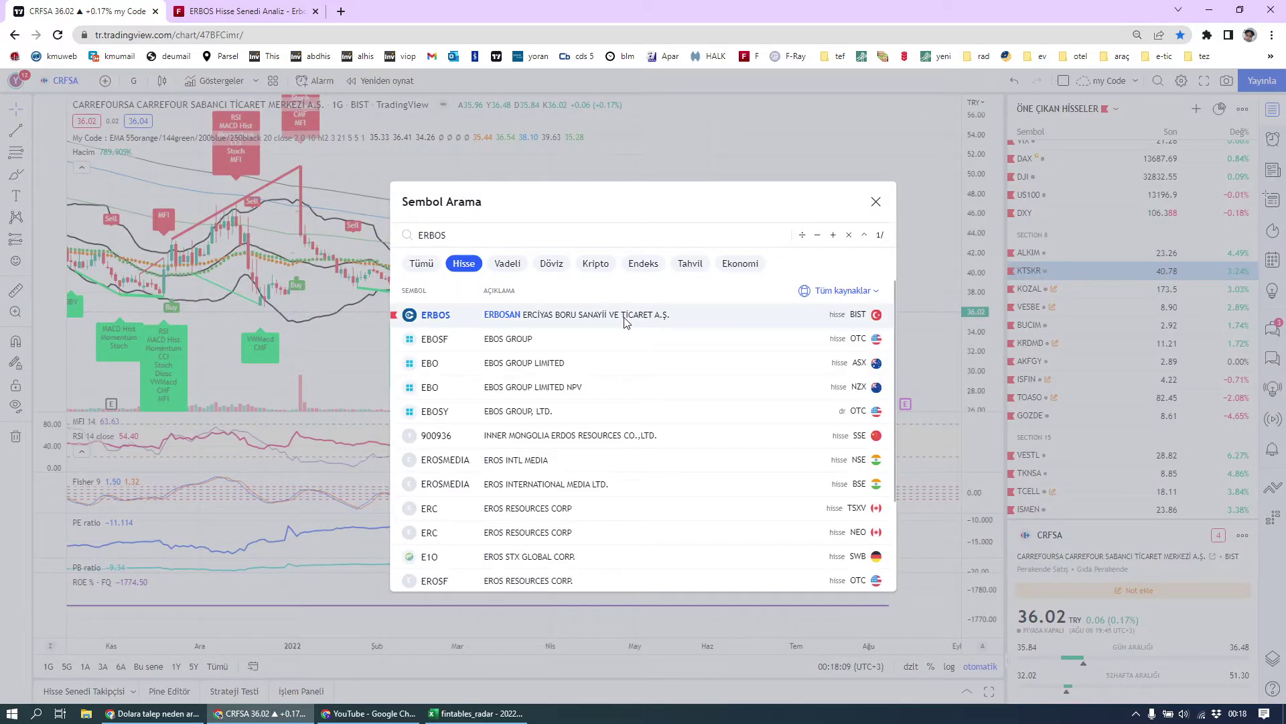
{"action": "left_click", "coordinate": [624, 320]}
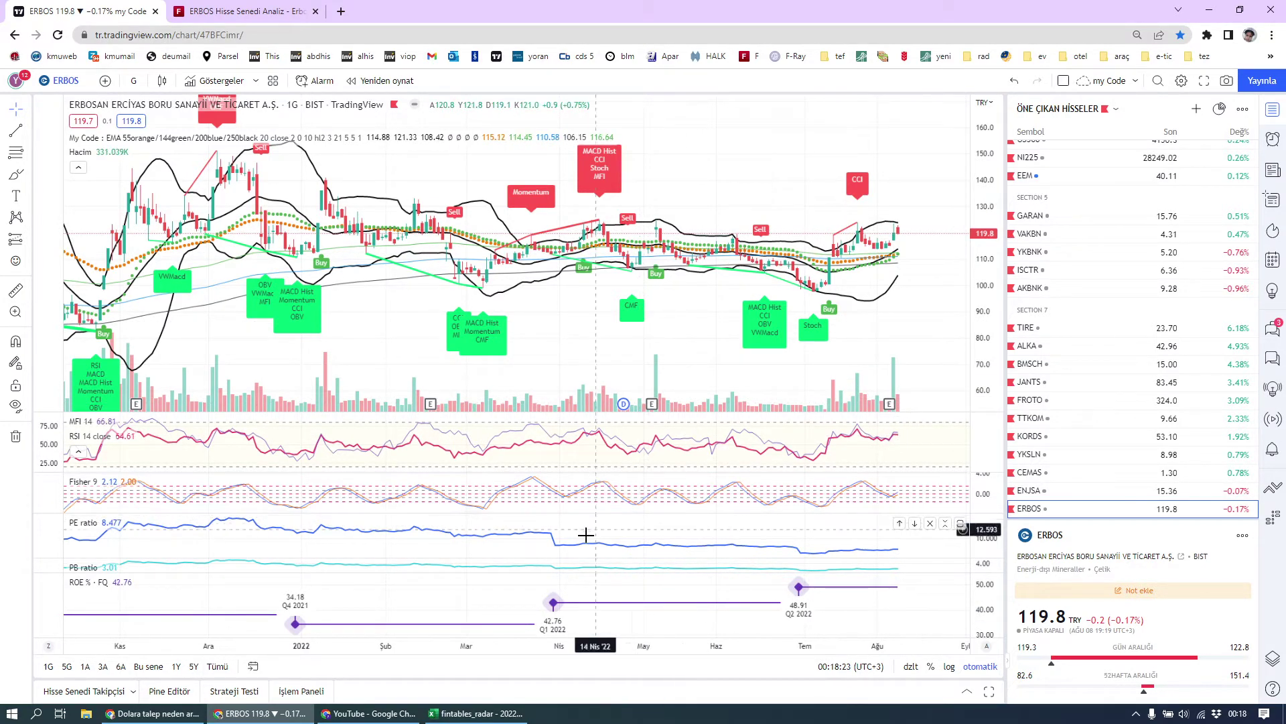
Return to the fintables_radar workbook in Excel and examine the DESA stock's ratio row
{"action": "left_click", "coordinate": [468, 714]}
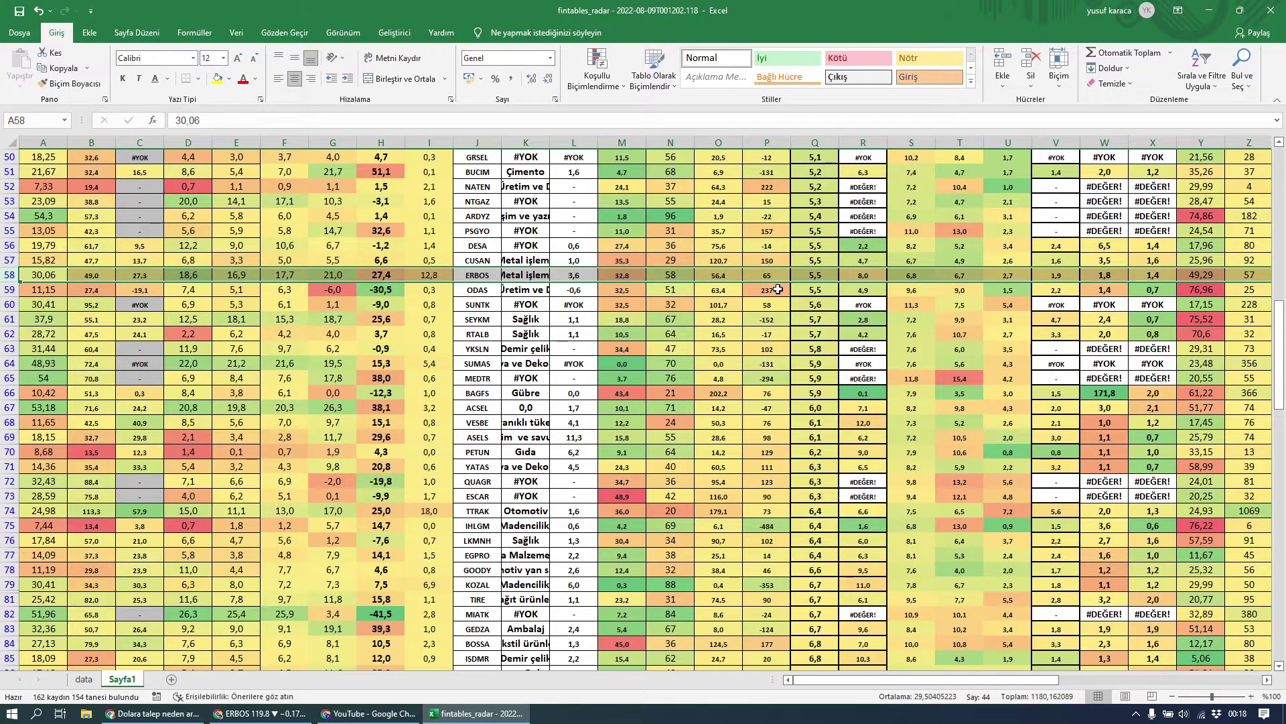
{"action": "scroll", "coordinate": [778, 288], "scroll_direction": "up", "scroll_amount": 3}
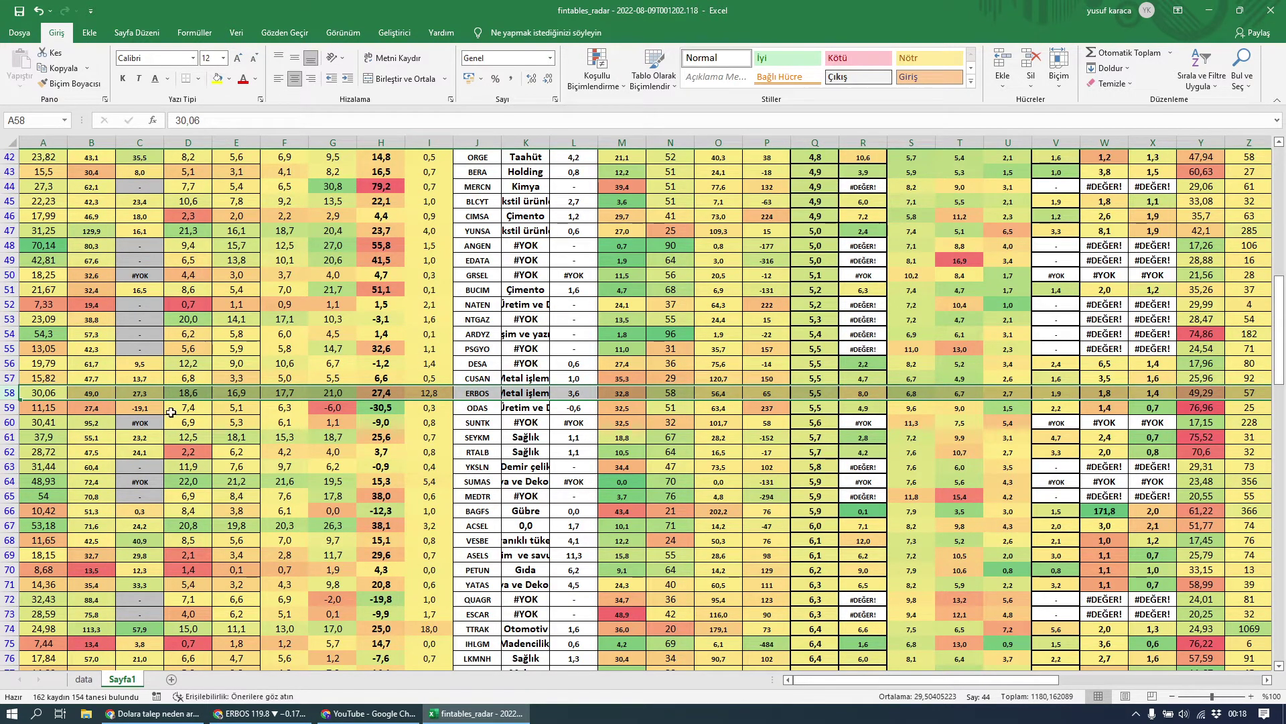
{"action": "left_click", "coordinate": [9, 363]}
Switch to Fintables in Chrome, open the DESA summary report and review its quarterly charts and multiples
{"action": "left_click", "coordinate": [261, 713]}
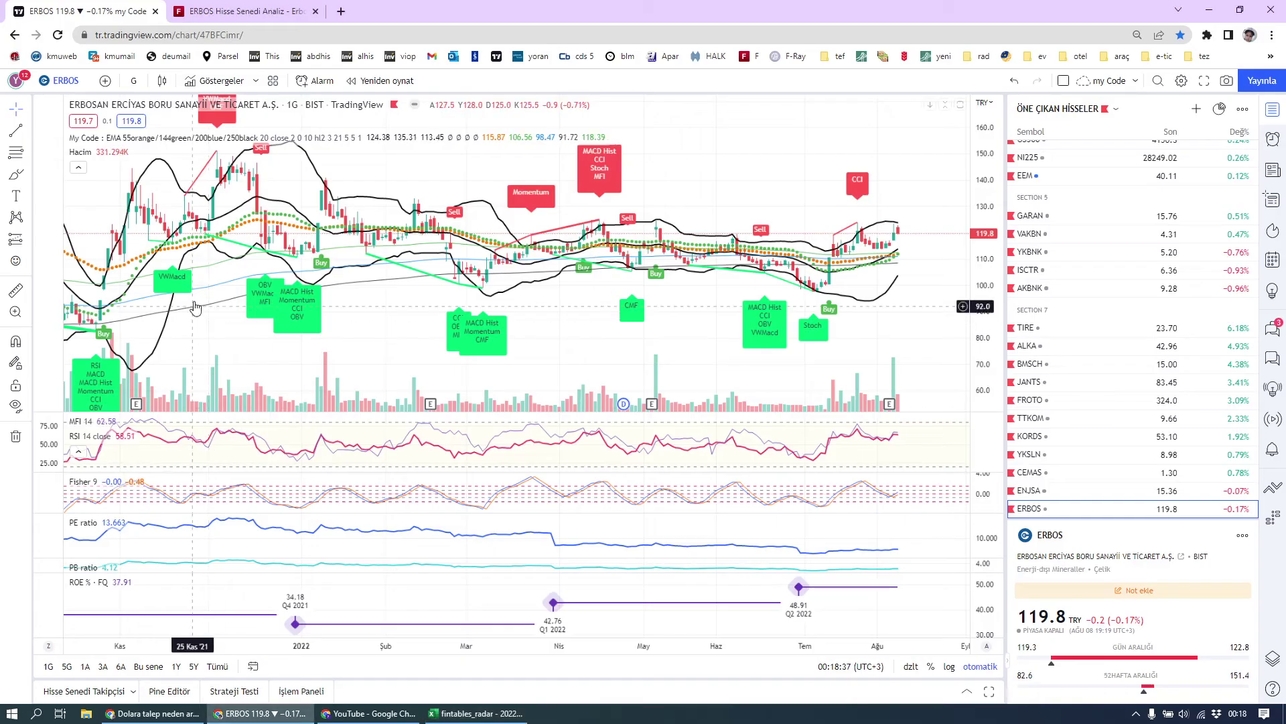
{"action": "left_click", "coordinate": [268, 8]}
{"action": "left_click", "coordinate": [149, 94]}
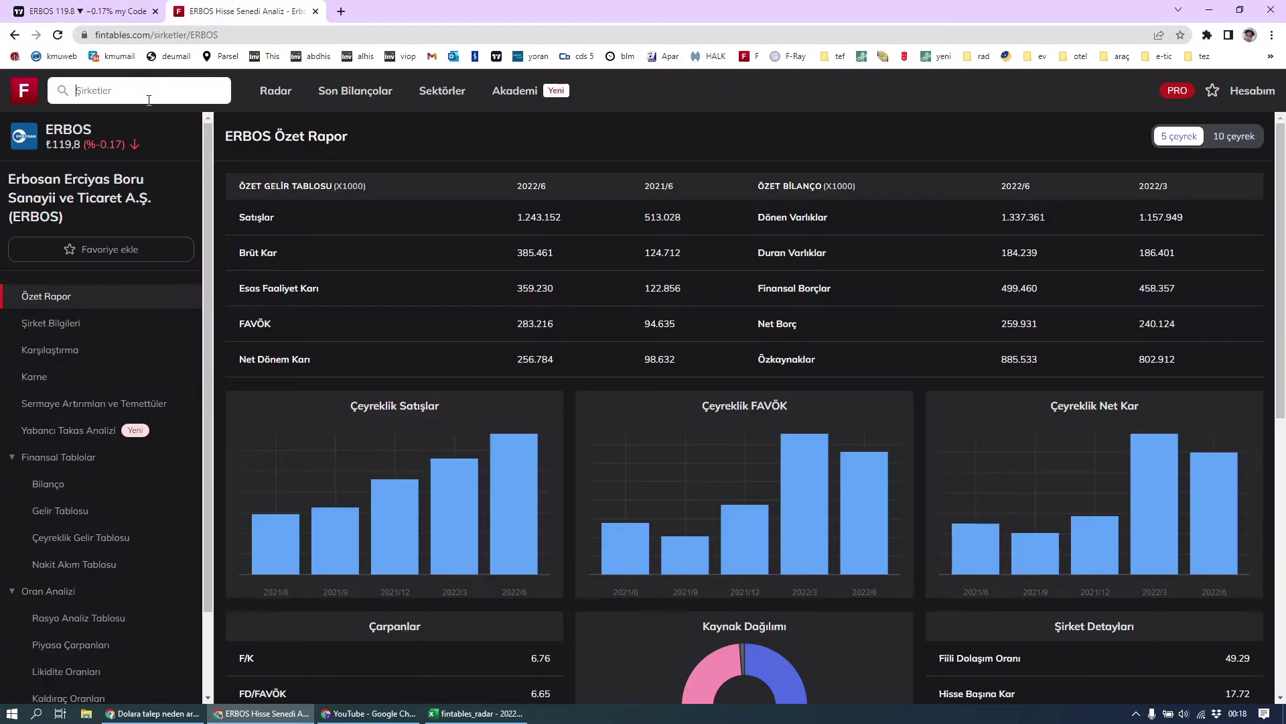
{"action": "type", "text": "desa"}
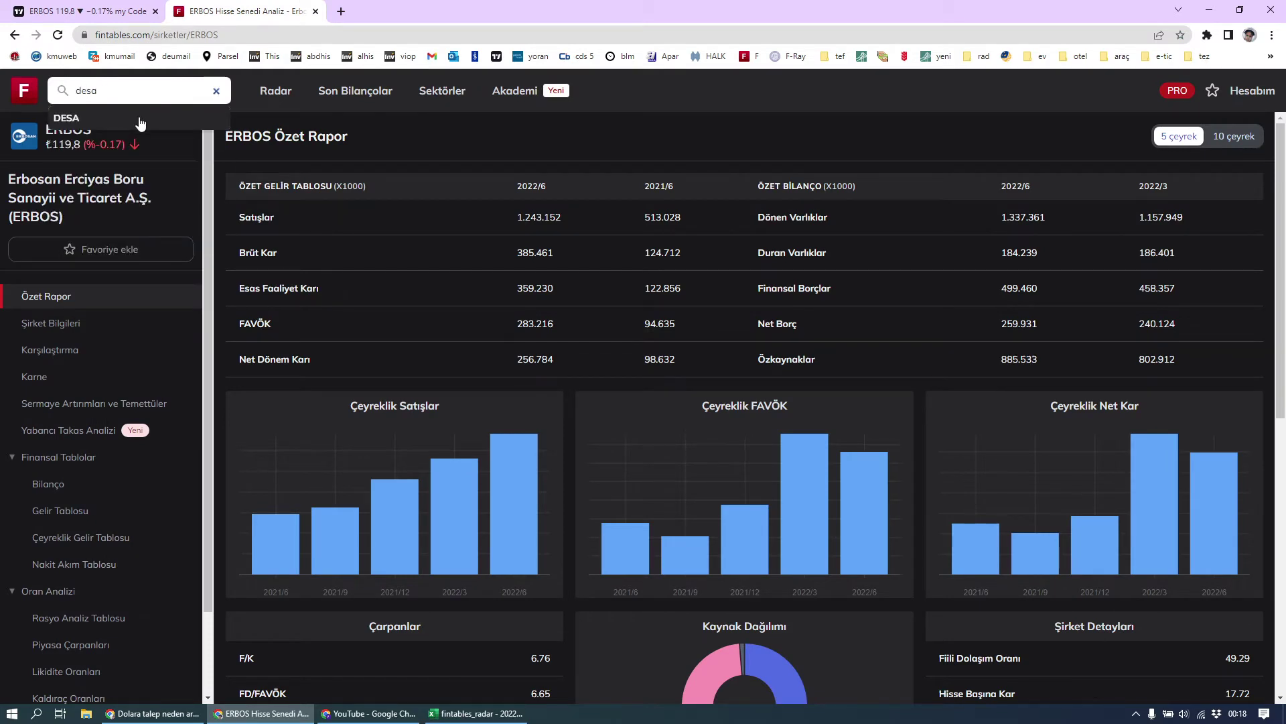
{"action": "left_click", "coordinate": [140, 120]}
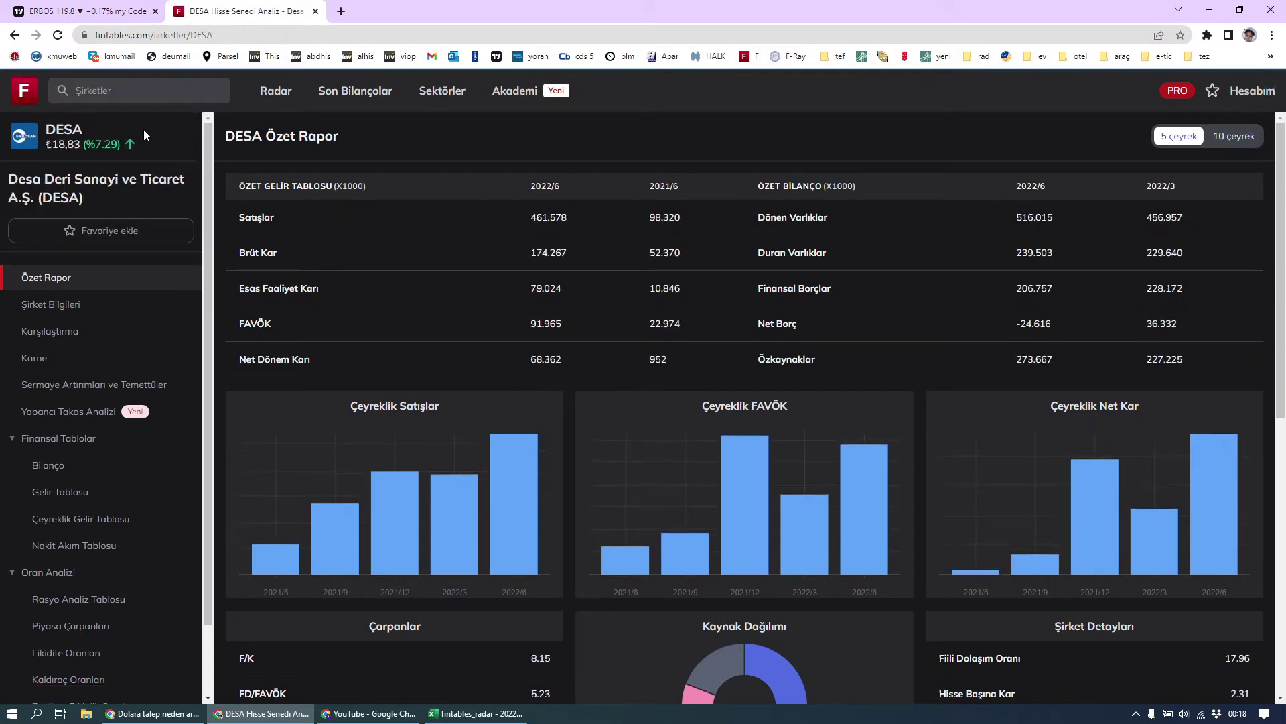
{"action": "scroll", "coordinate": [638, 276], "scroll_direction": "down", "scroll_amount": 3}
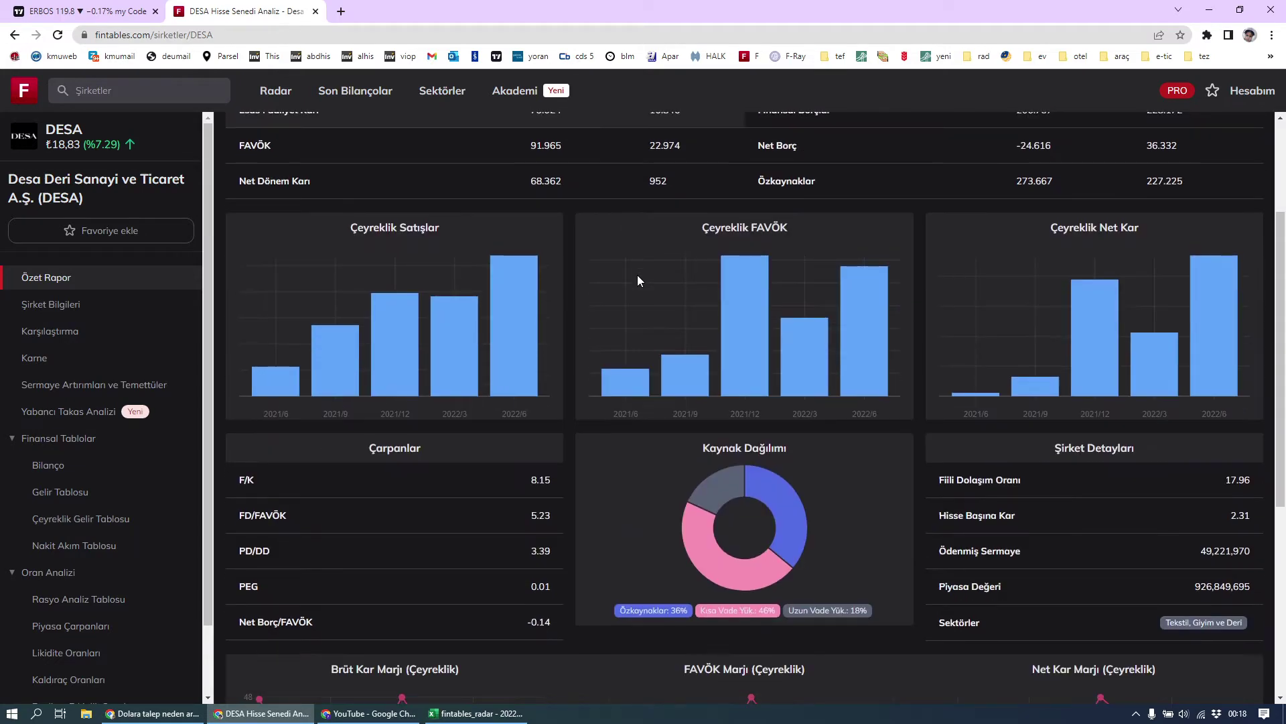
{"action": "mouse_move", "coordinate": [466, 314]}
{"action": "scroll", "coordinate": [465, 312], "scroll_direction": "up", "scroll_amount": 3}
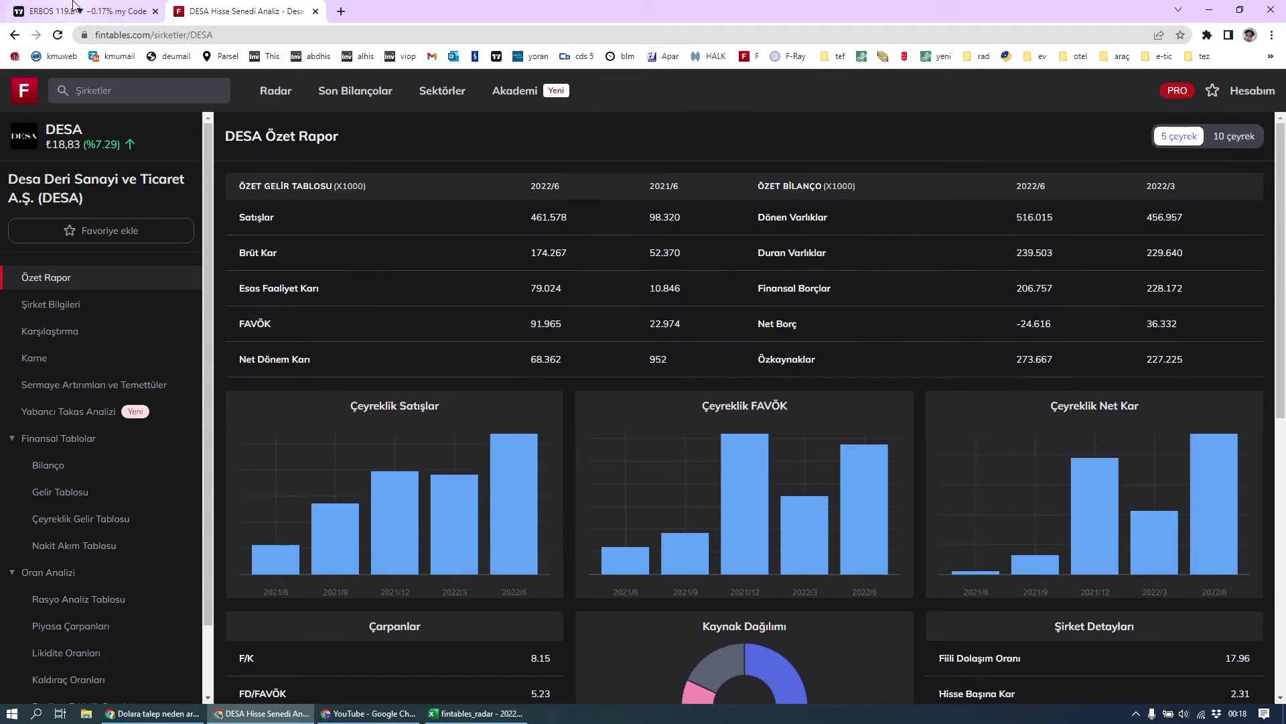
{"action": "scroll", "coordinate": [102, 301], "scroll_direction": "down", "scroll_amount": 1}
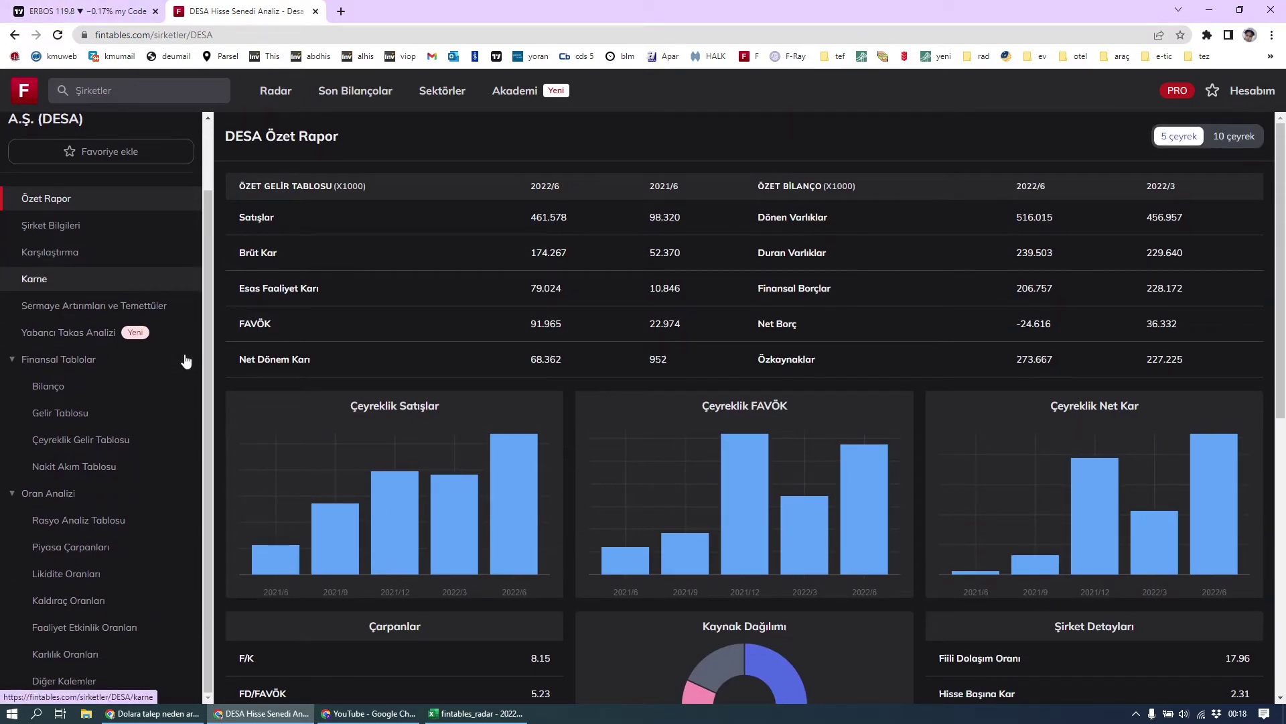
Switch to the TradingView chart and load the BIST stock DESA to examine its price and ratio history
{"action": "left_click", "coordinate": [53, 11]}
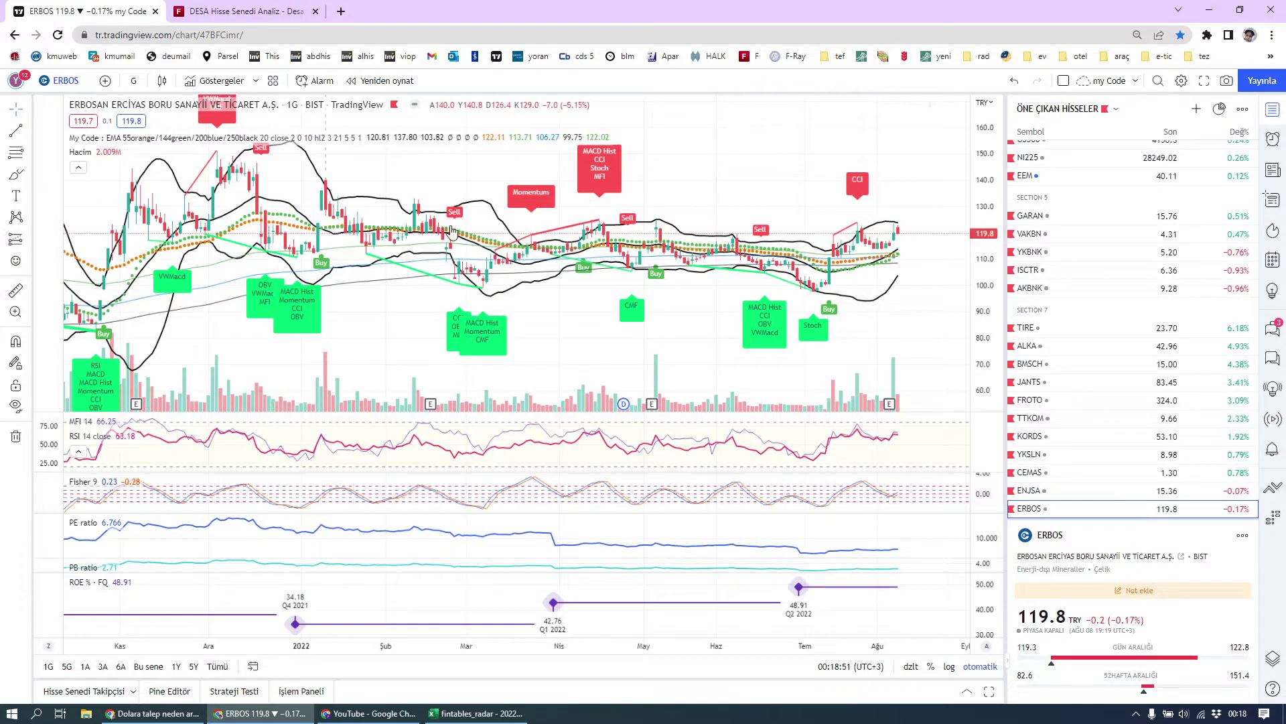
{"action": "type", "text": "DESA"}
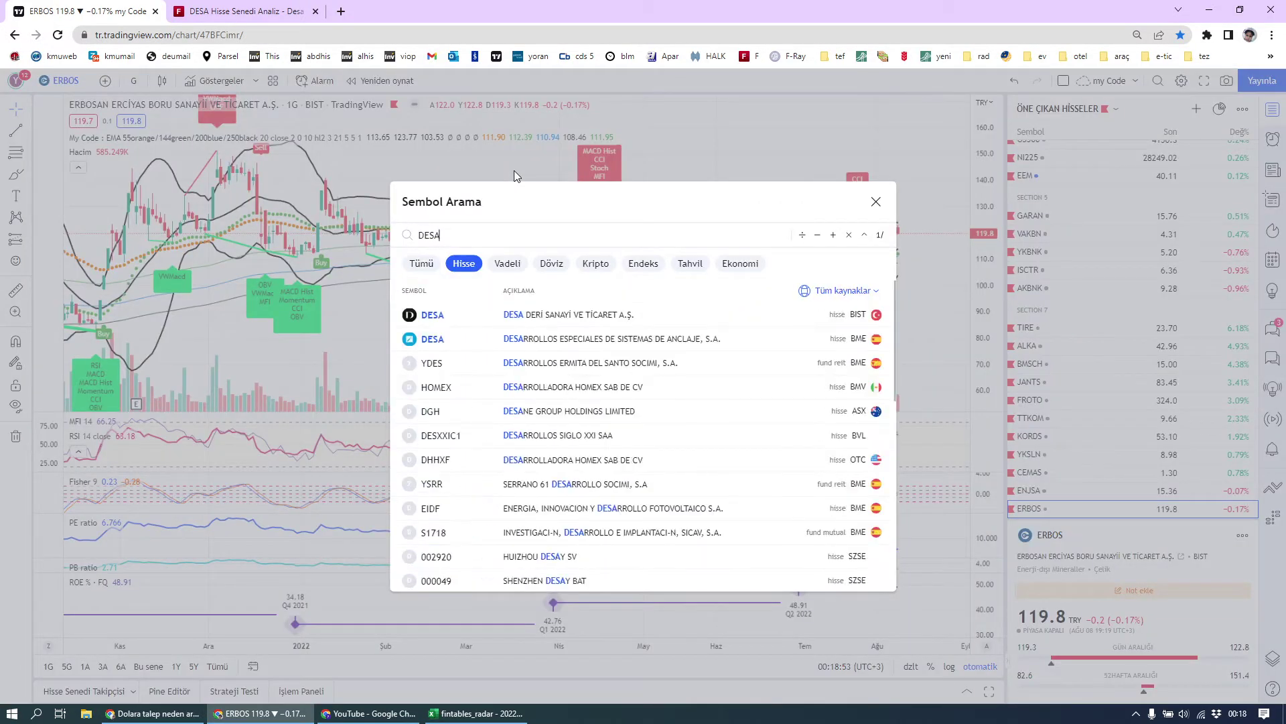
{"action": "left_click", "coordinate": [548, 316]}
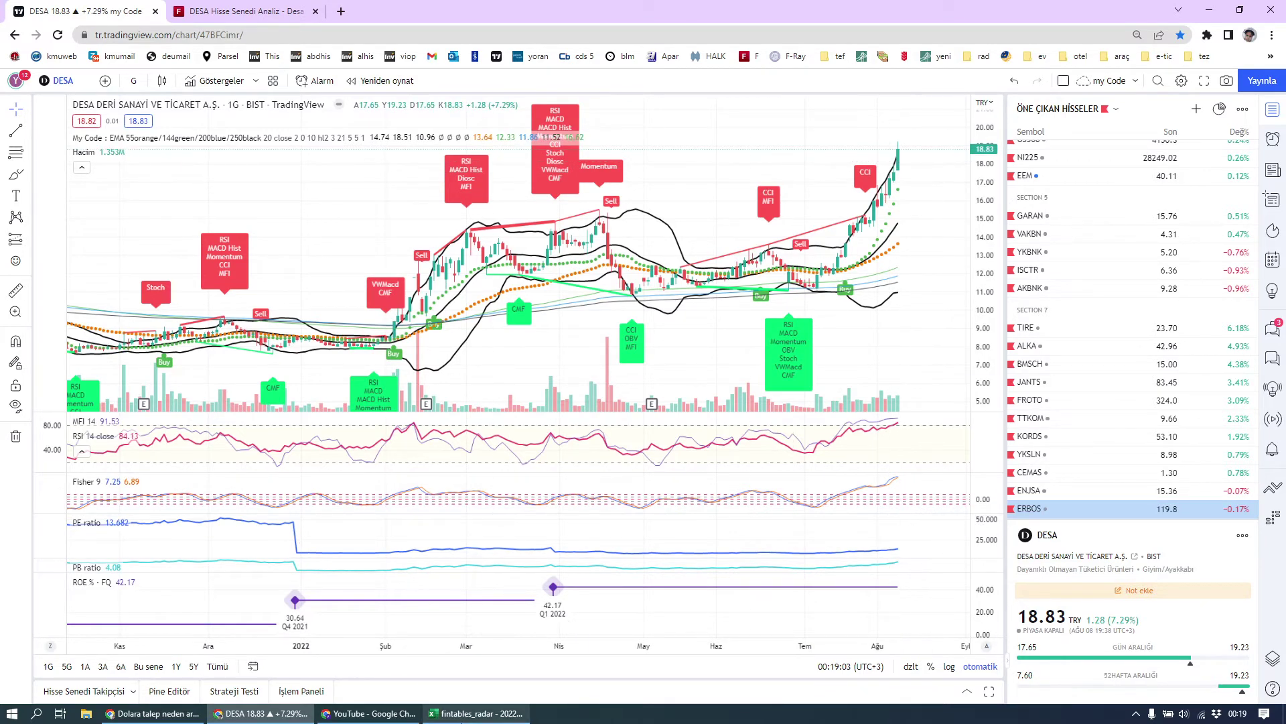
Return to the fintables_radar workbook in Excel and examine the ratio rows of NTGAZ, YUNSA and BNTAS
{"action": "left_click", "coordinate": [469, 713]}
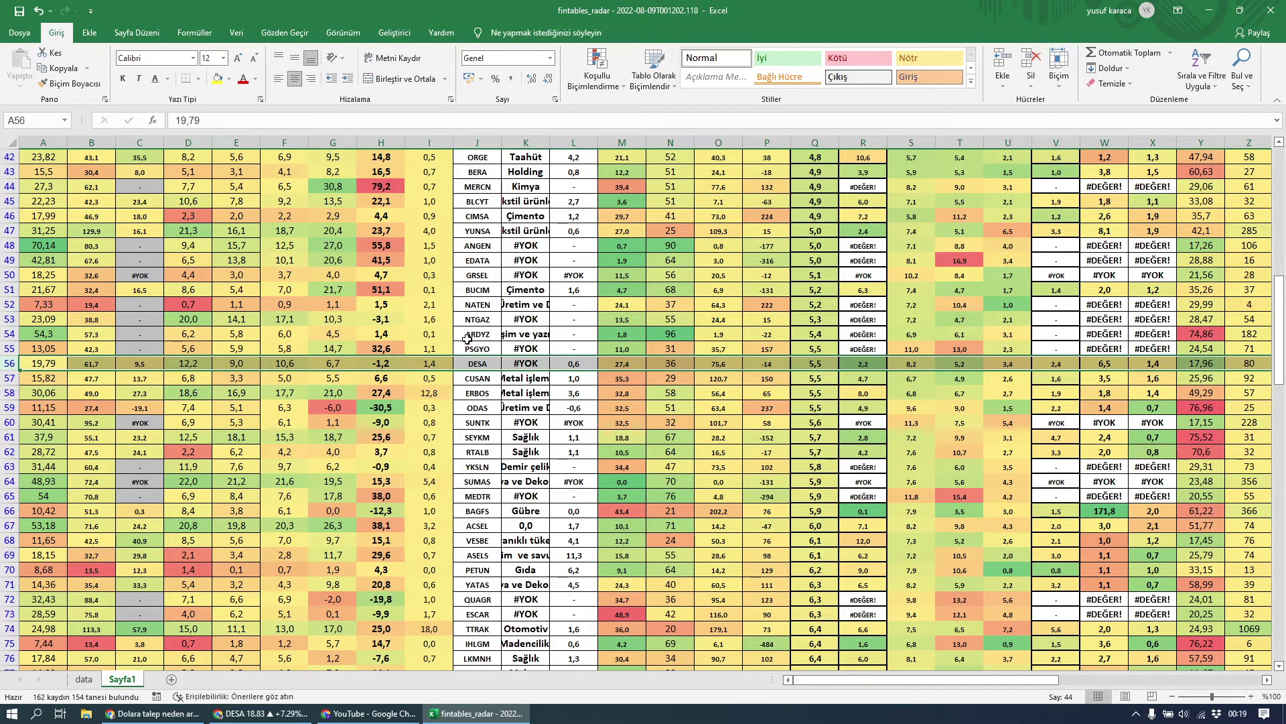
{"action": "left_click", "coordinate": [12, 319]}
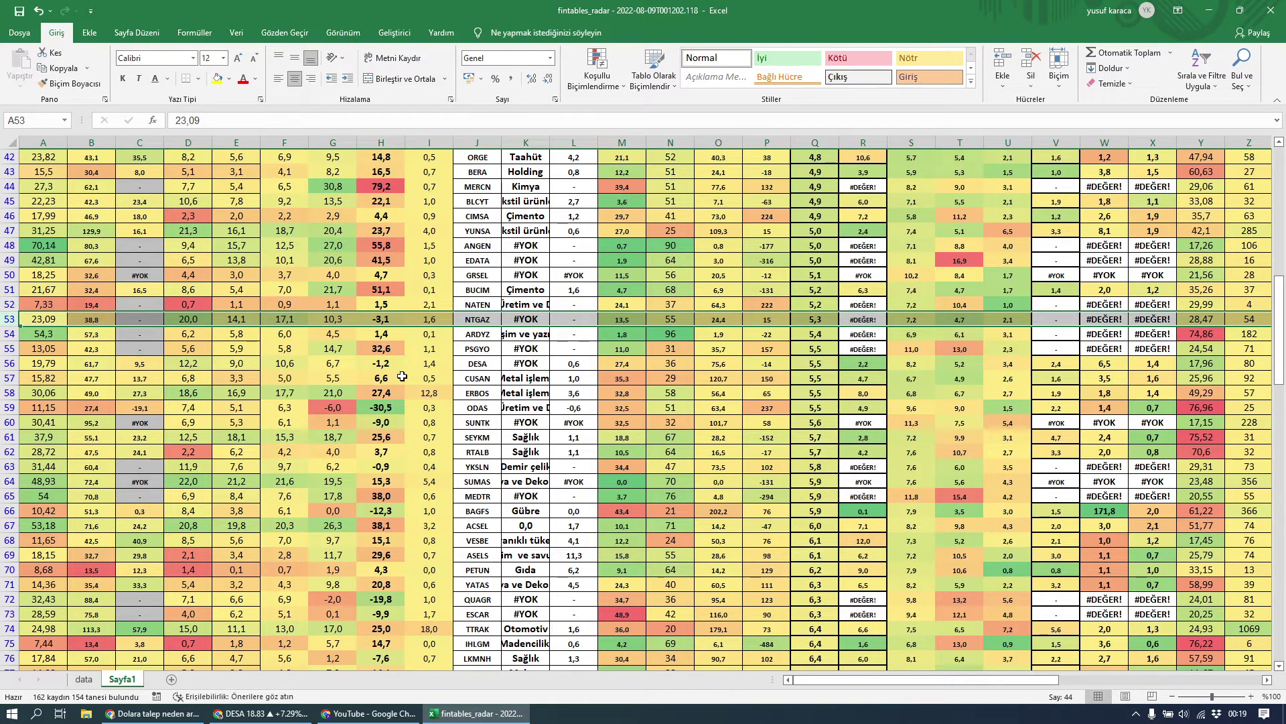
{"action": "scroll", "coordinate": [402, 376], "scroll_direction": "up", "scroll_amount": 3}
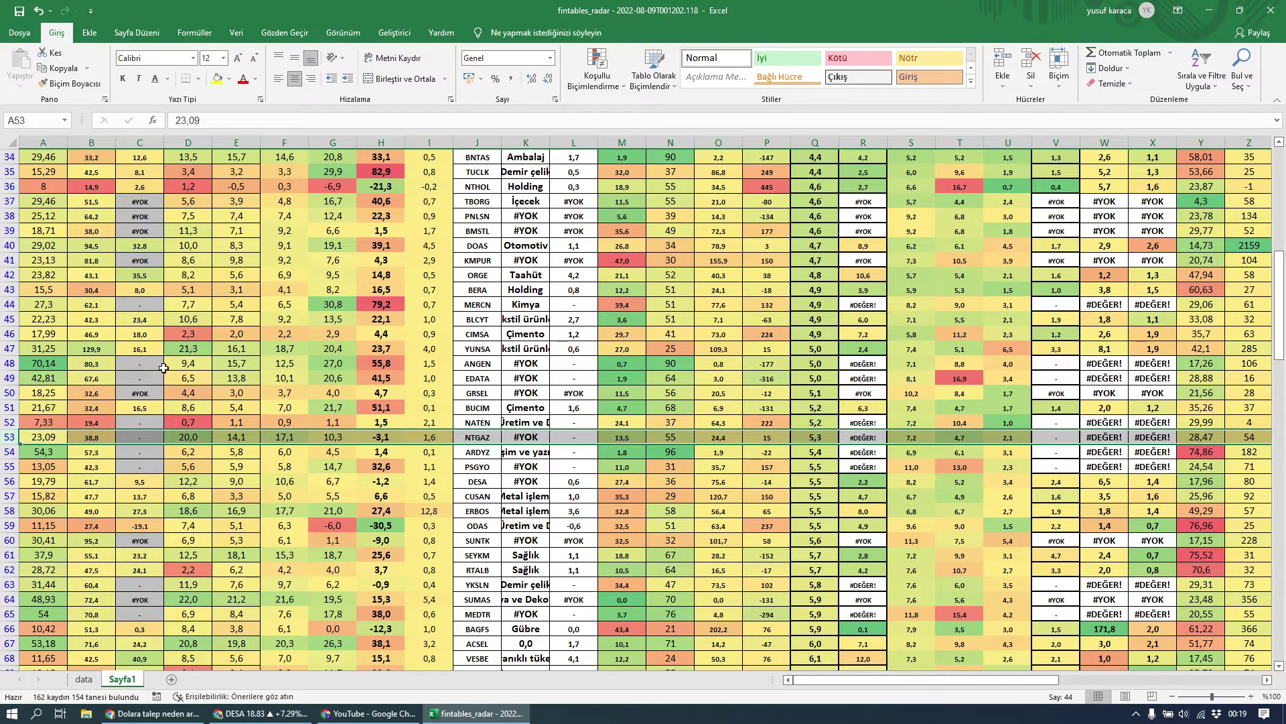
{"action": "left_click", "coordinate": [8, 348]}
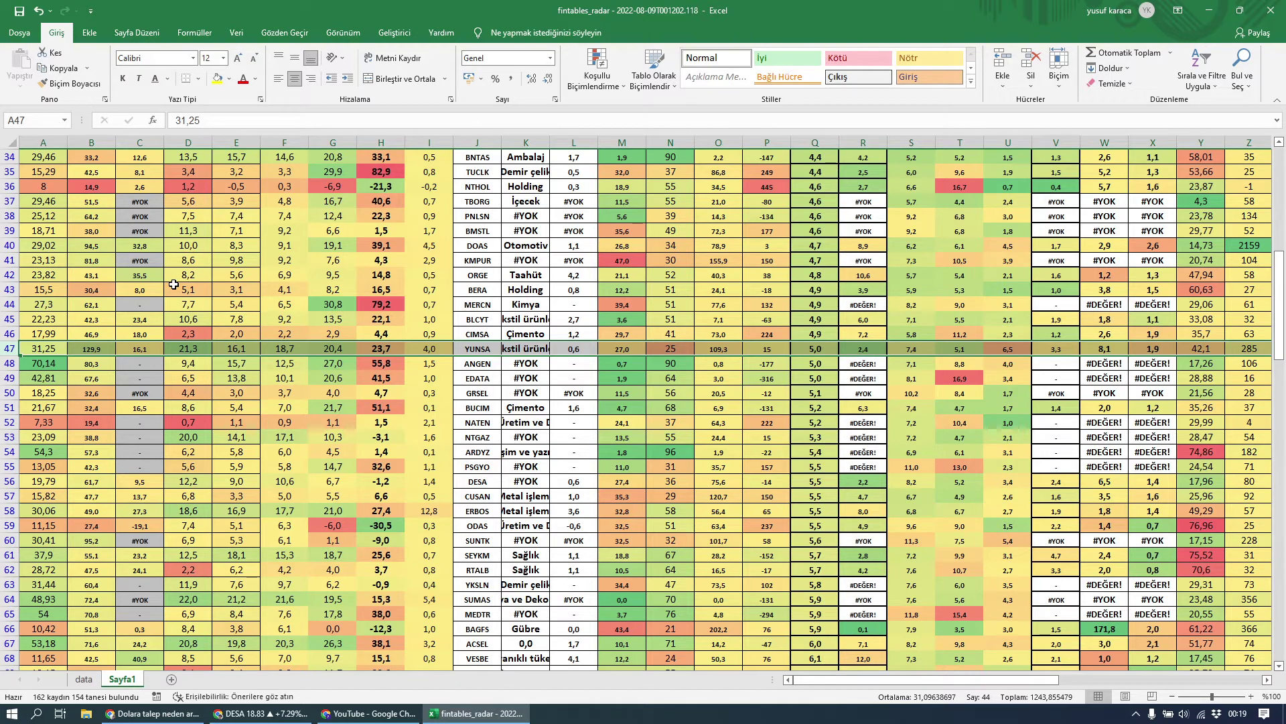
{"action": "scroll", "coordinate": [173, 285], "scroll_direction": "up", "scroll_amount": 3}
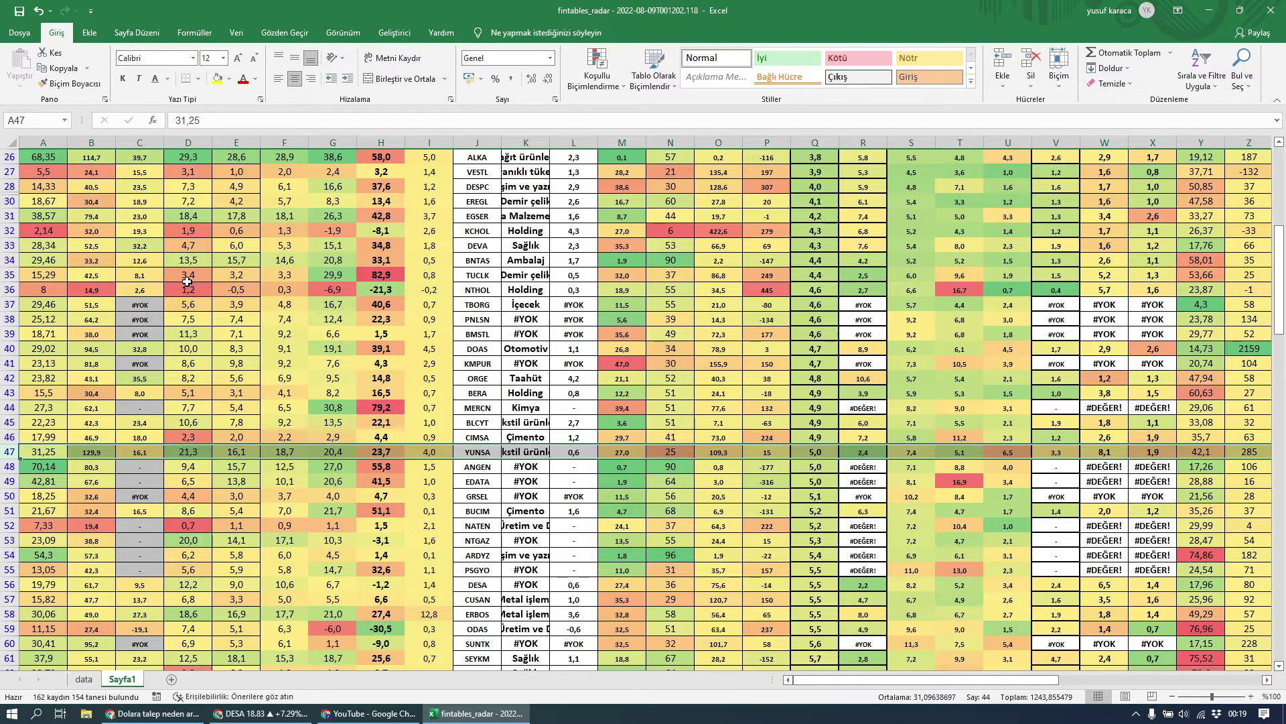
{"action": "left_click", "coordinate": [10, 261]}
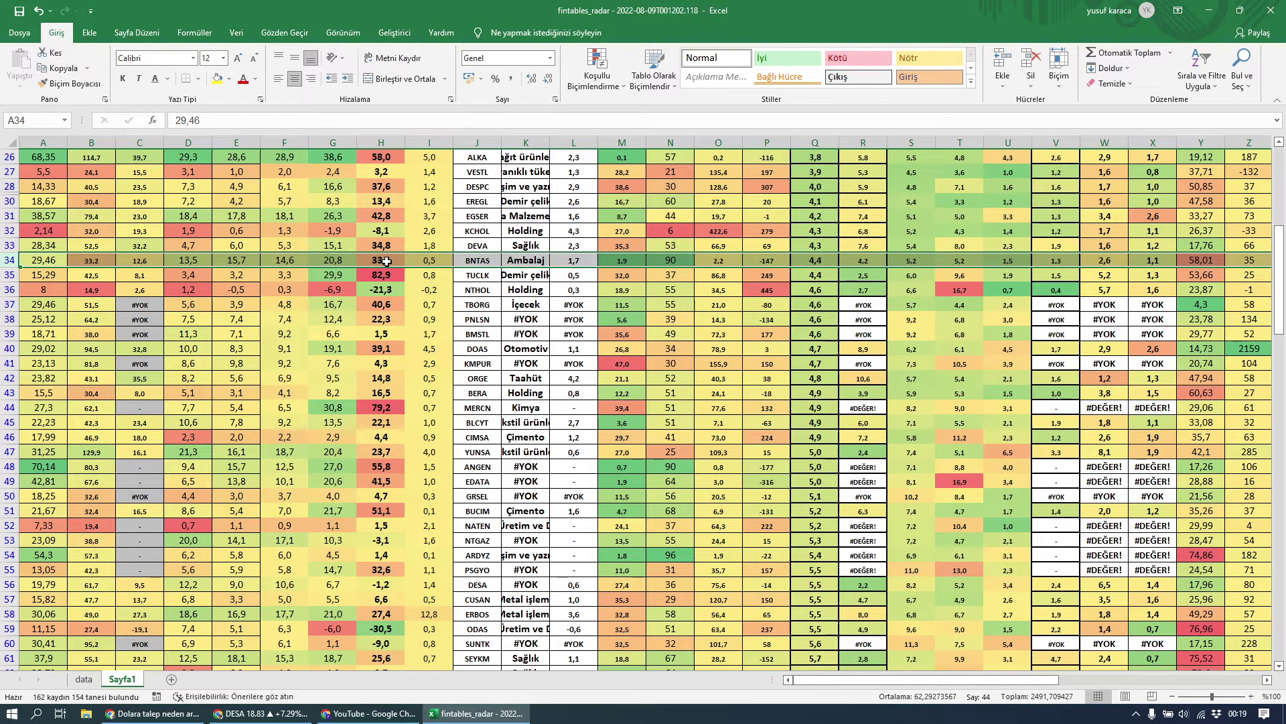
Switch to TradingView in Chrome and load the BIST stock BNTAS to examine its price and ratio history
{"action": "left_click", "coordinate": [261, 713]}
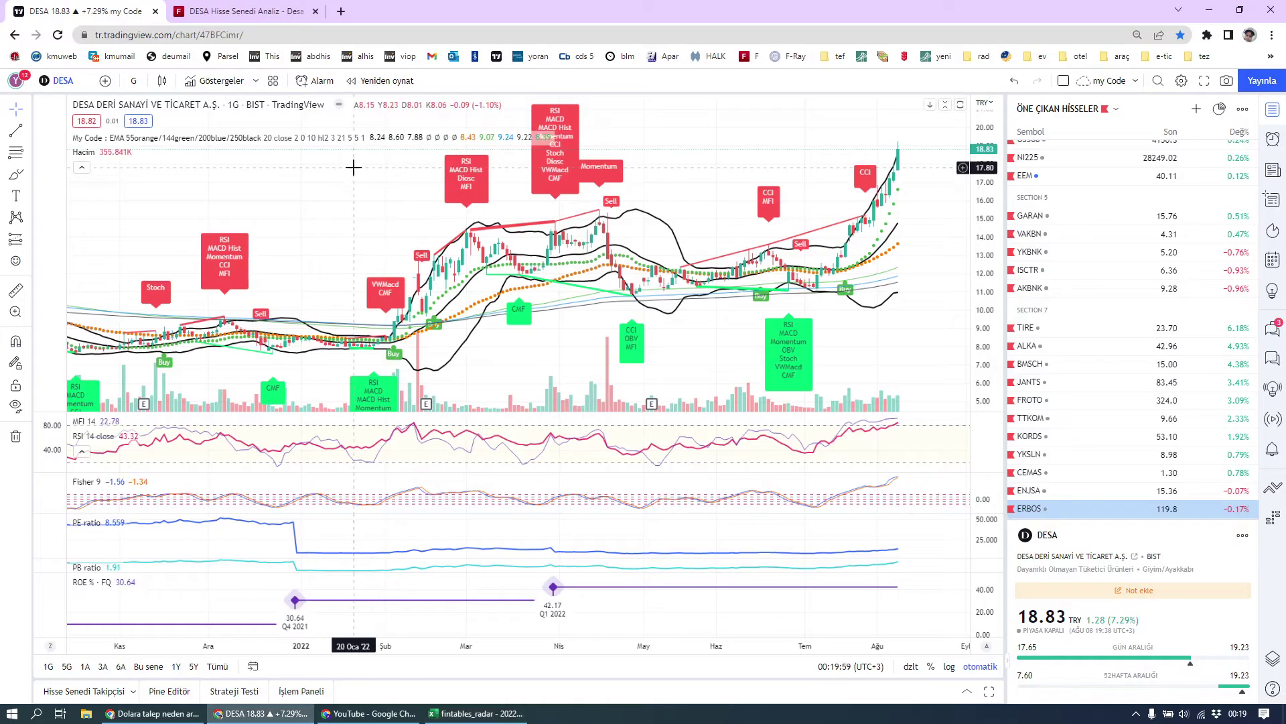
{"action": "type", "text": "BNTA"}
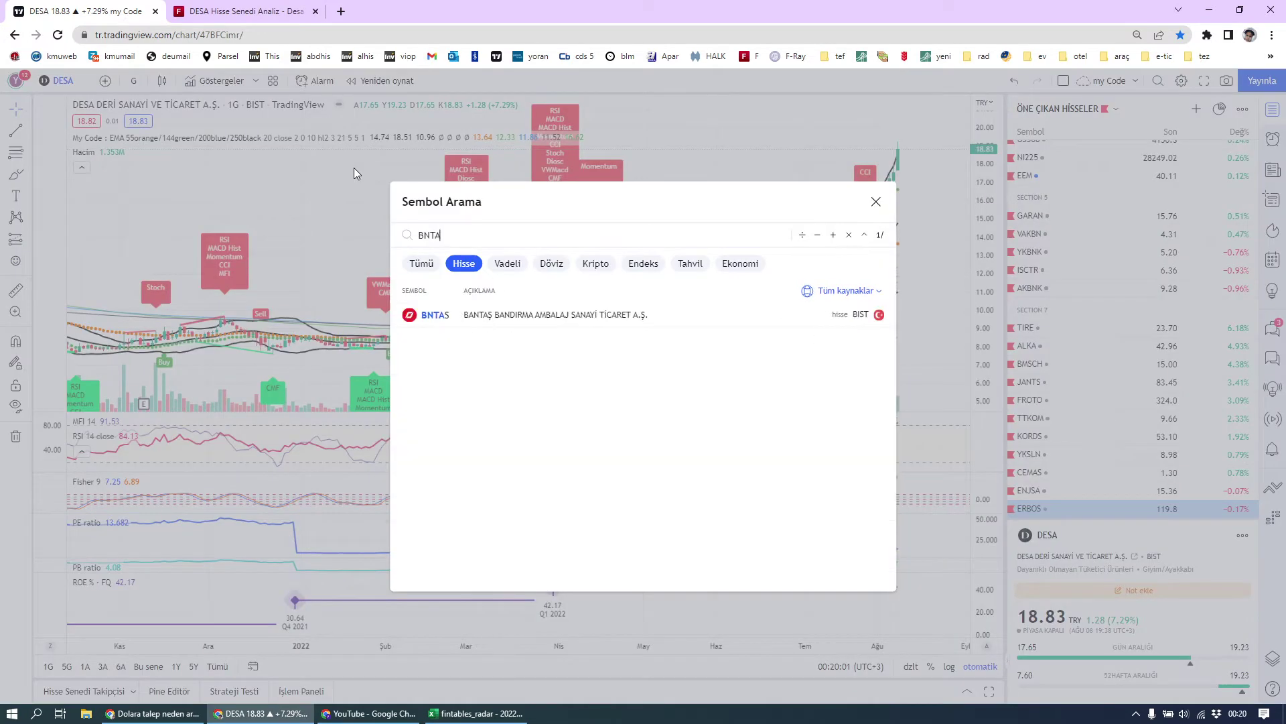
{"action": "left_click", "coordinate": [524, 314]}
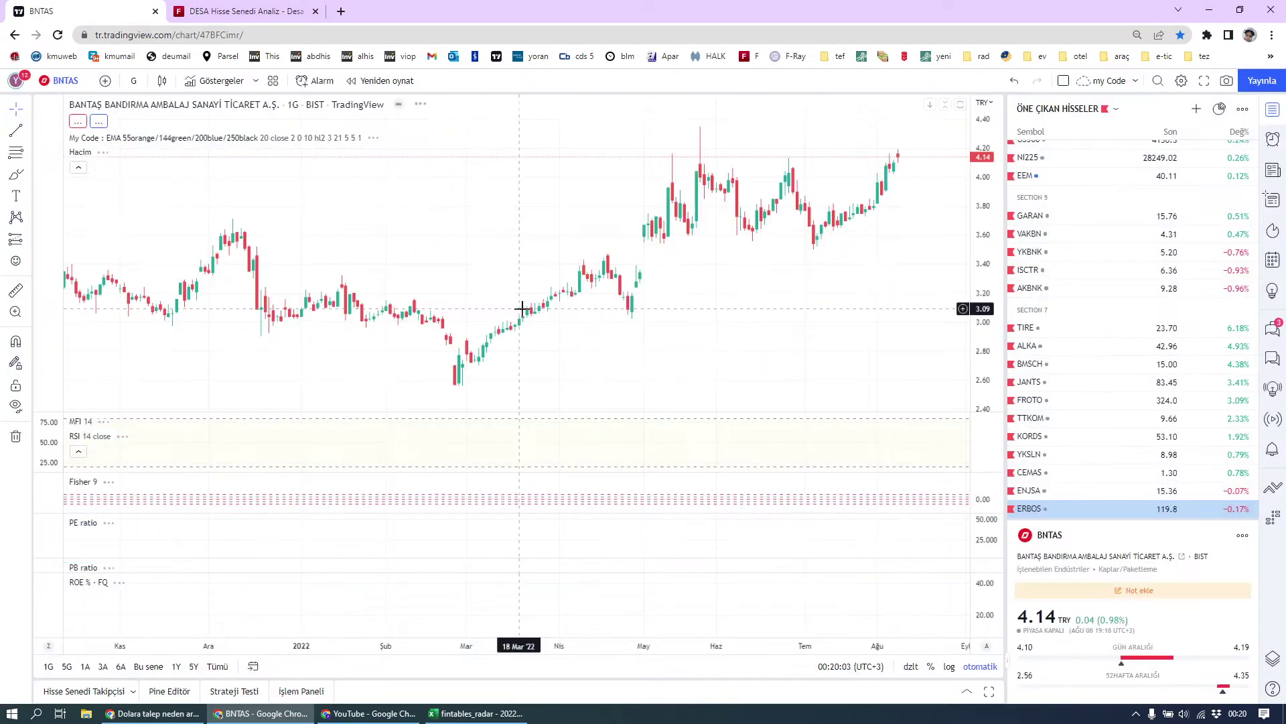
{"action": "scroll", "coordinate": [1102, 422], "scroll_direction": "down", "scroll_amount": 3}
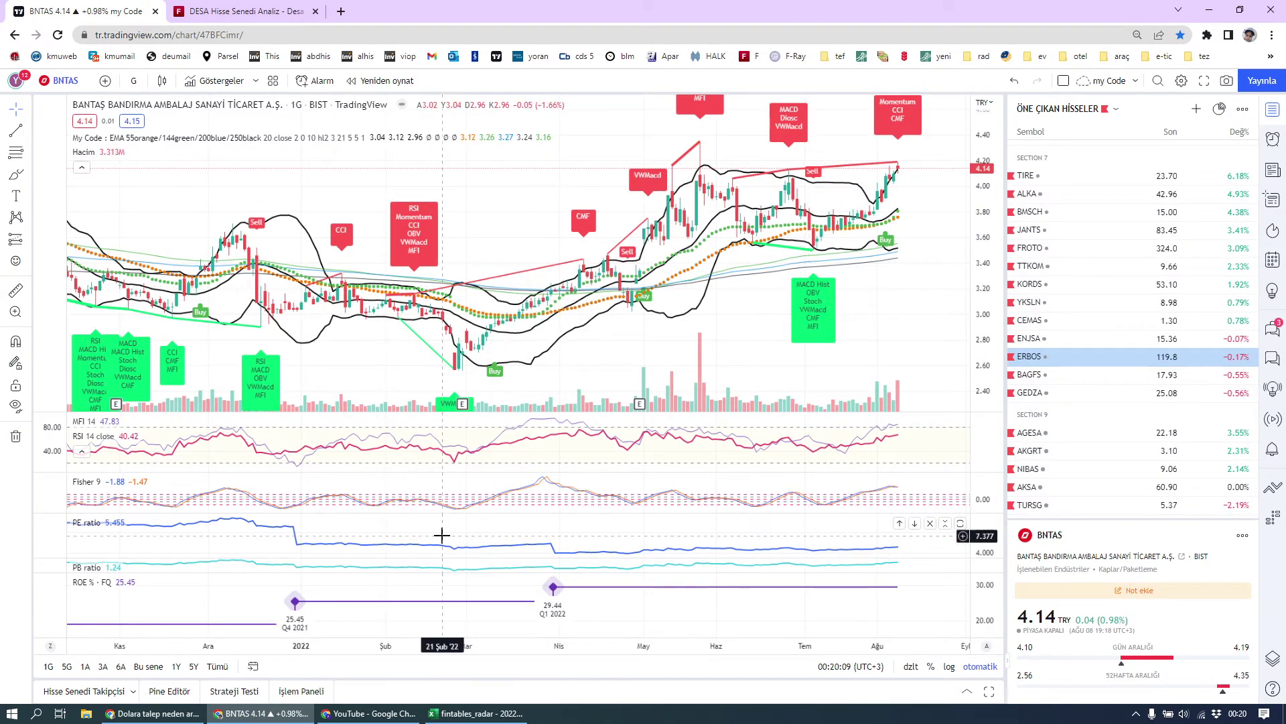
Return to the fintables_radar workbook in Excel and examine the ratio rows of EGSER and ALKA
{"action": "left_click", "coordinate": [478, 713]}
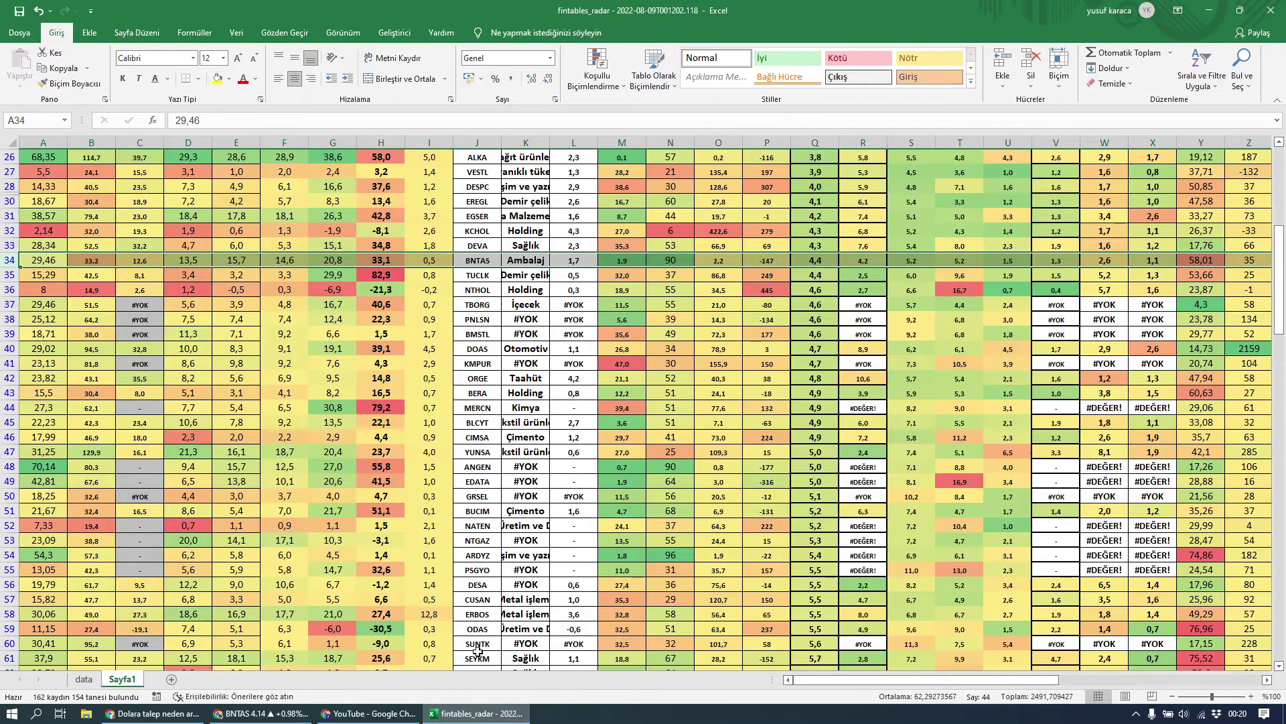
{"action": "scroll", "coordinate": [509, 447], "scroll_direction": "up", "scroll_amount": 3}
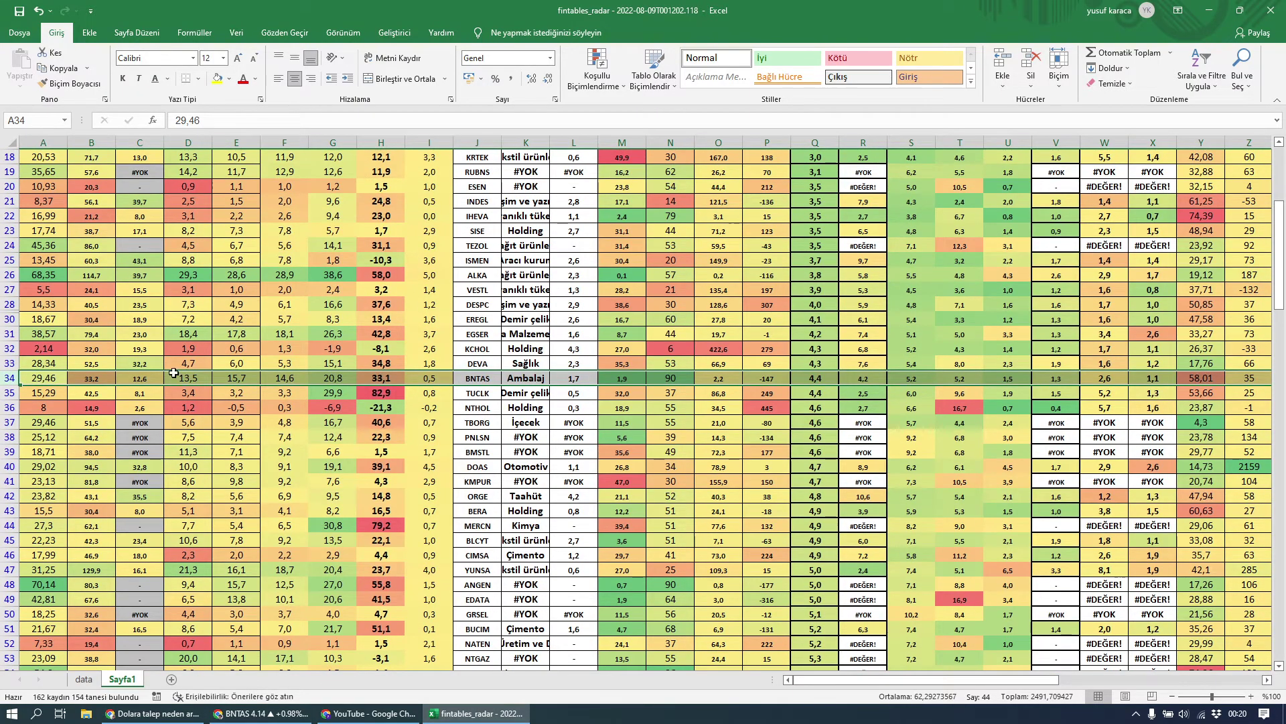
{"action": "left_click", "coordinate": [8, 333]}
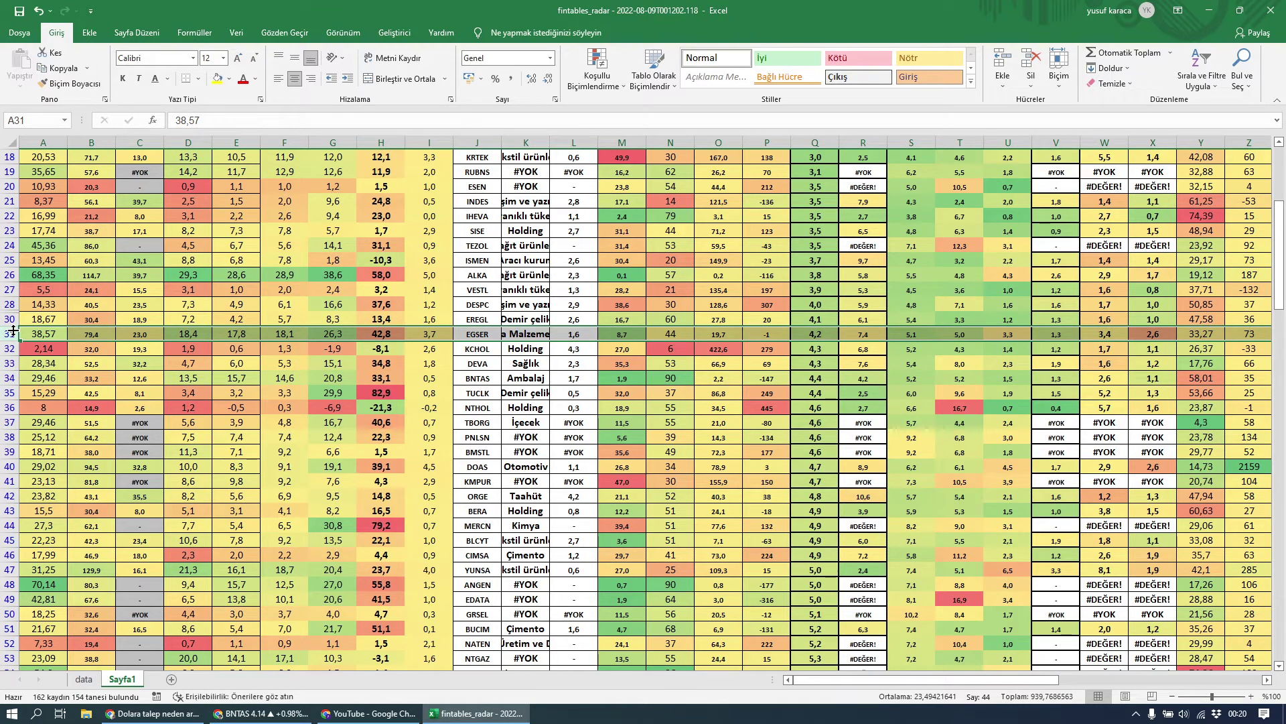
{"action": "left_click", "coordinate": [8, 275]}
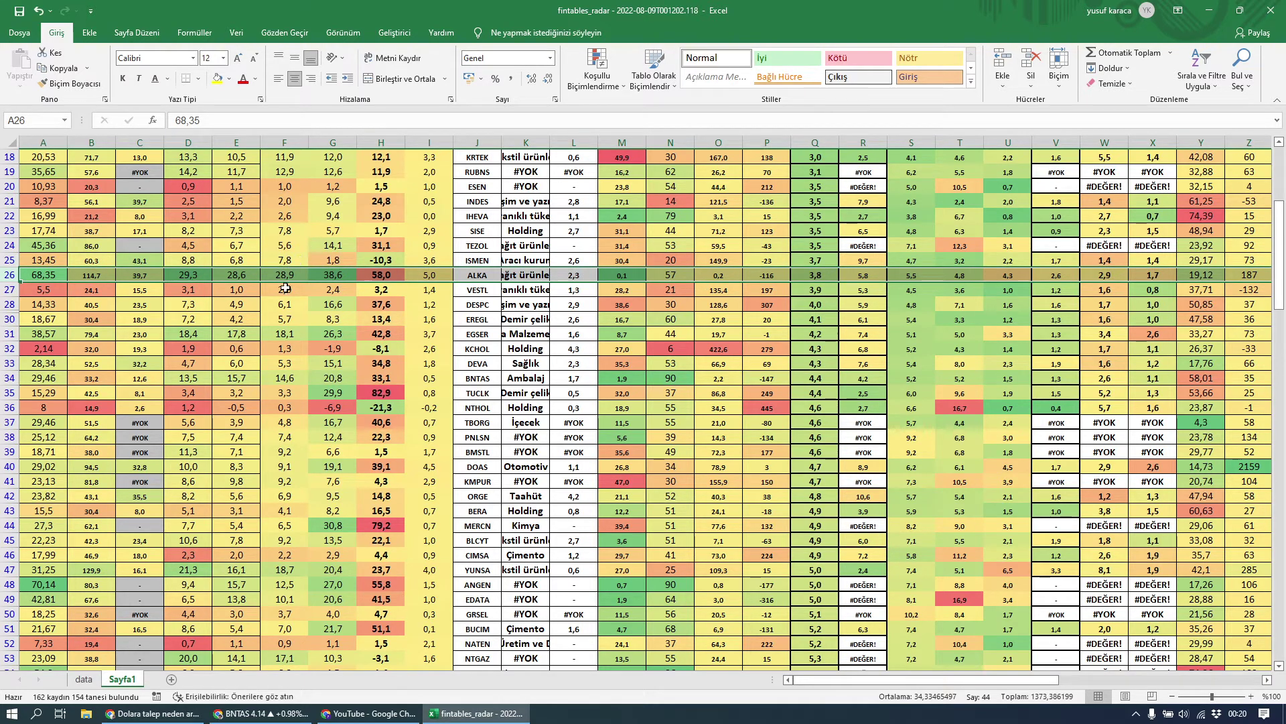
Examine the ratio rows of KRTEK, CEMTS and ARSAN among the lower-valued stocks
{"action": "scroll", "coordinate": [287, 292], "scroll_direction": "up", "scroll_amount": 3}
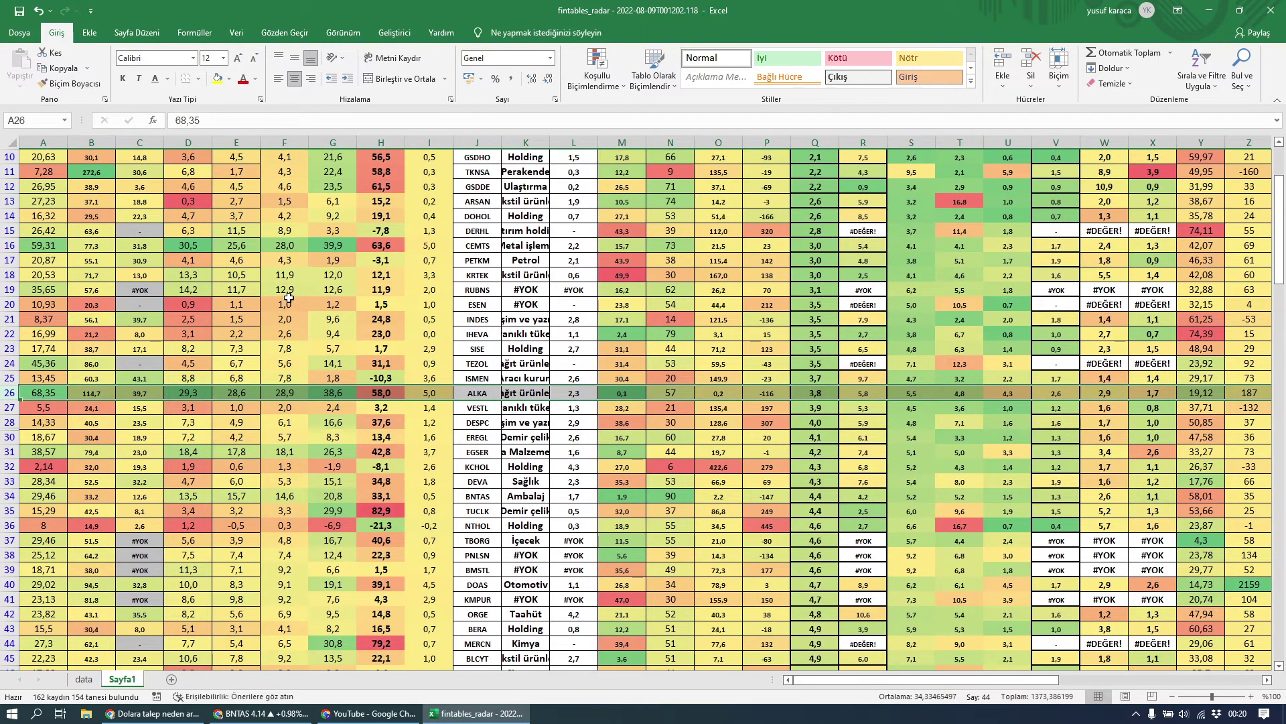
{"action": "left_click", "coordinate": [6, 274]}
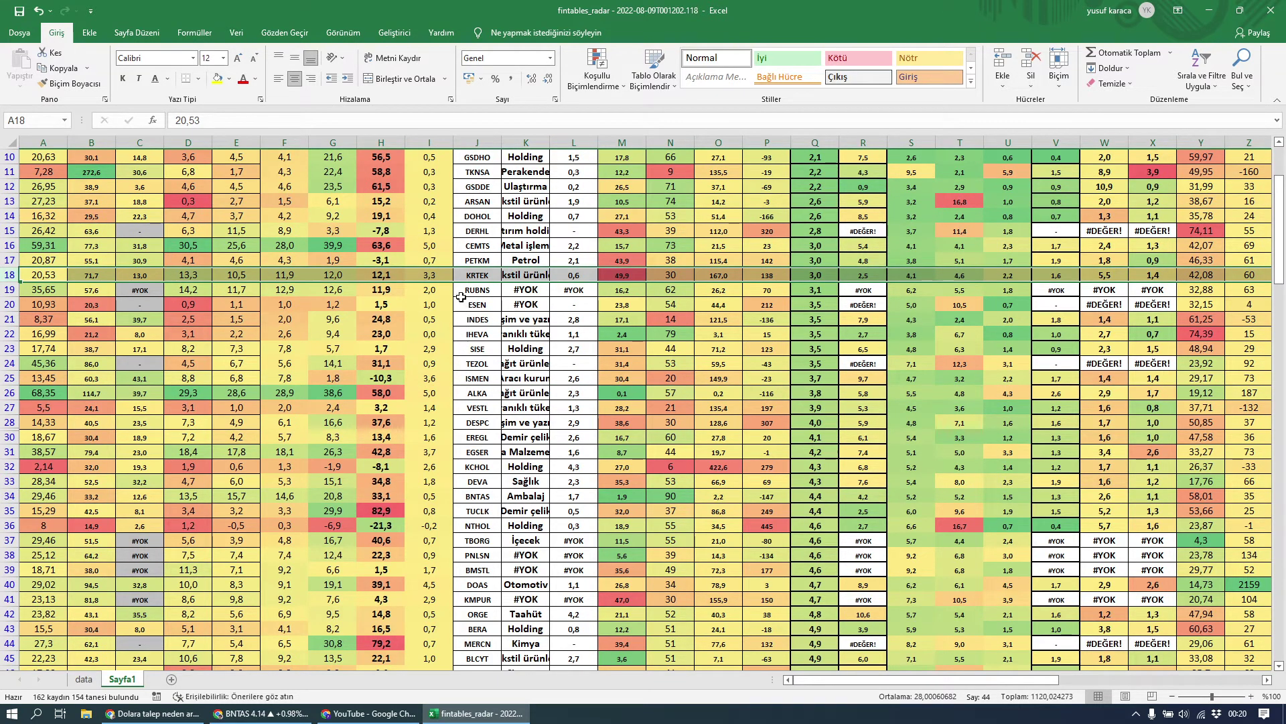
{"action": "left_click", "coordinate": [10, 245]}
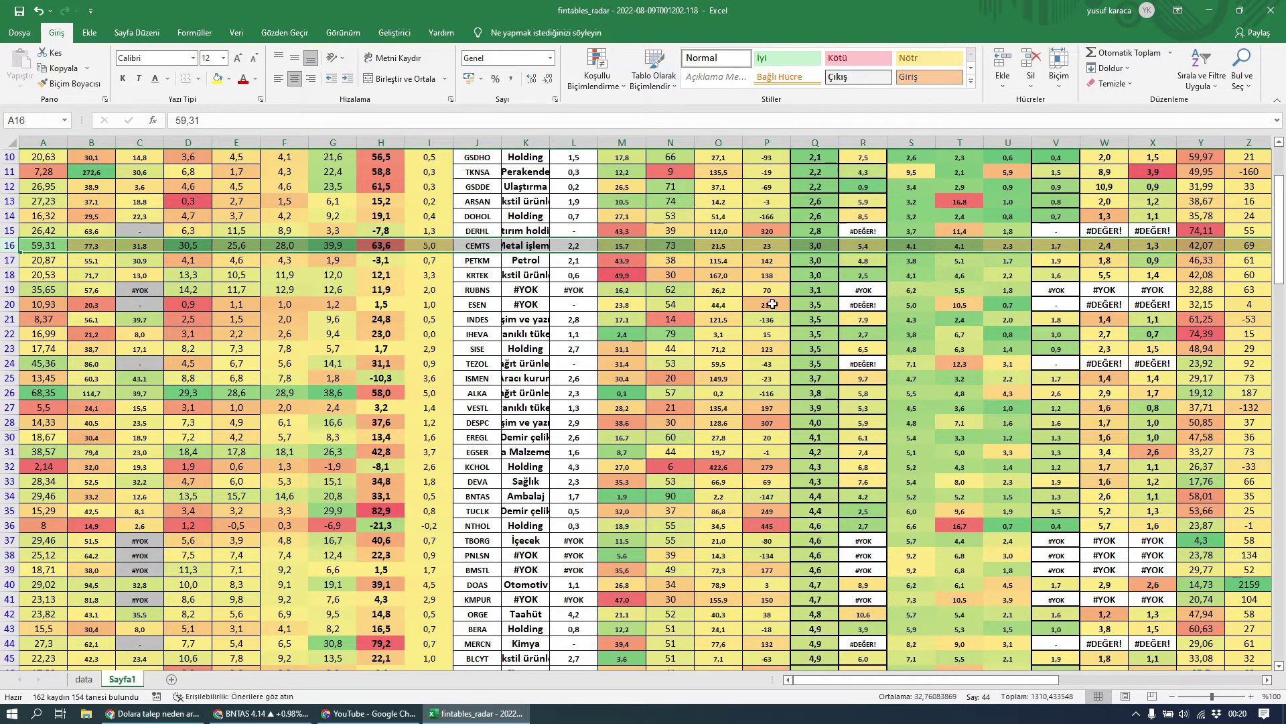
{"action": "scroll", "coordinate": [771, 305], "scroll_direction": "up", "scroll_amount": 2}
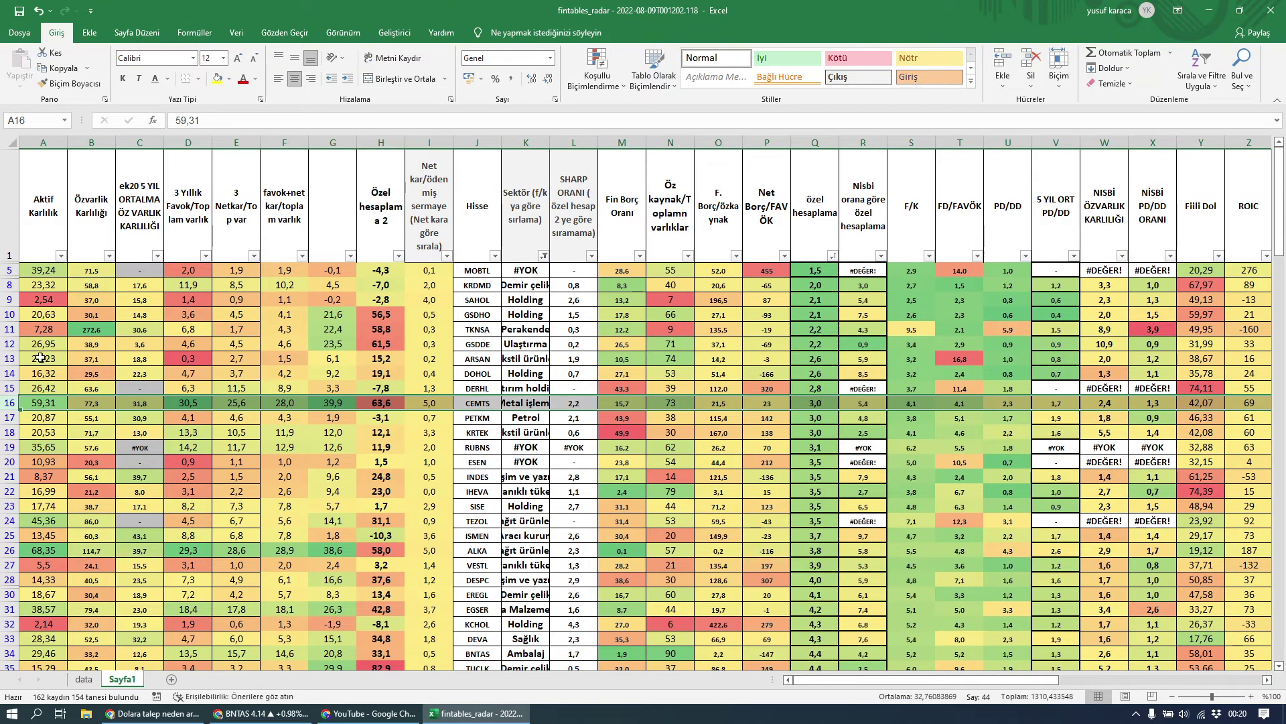
{"action": "left_click", "coordinate": [8, 358]}
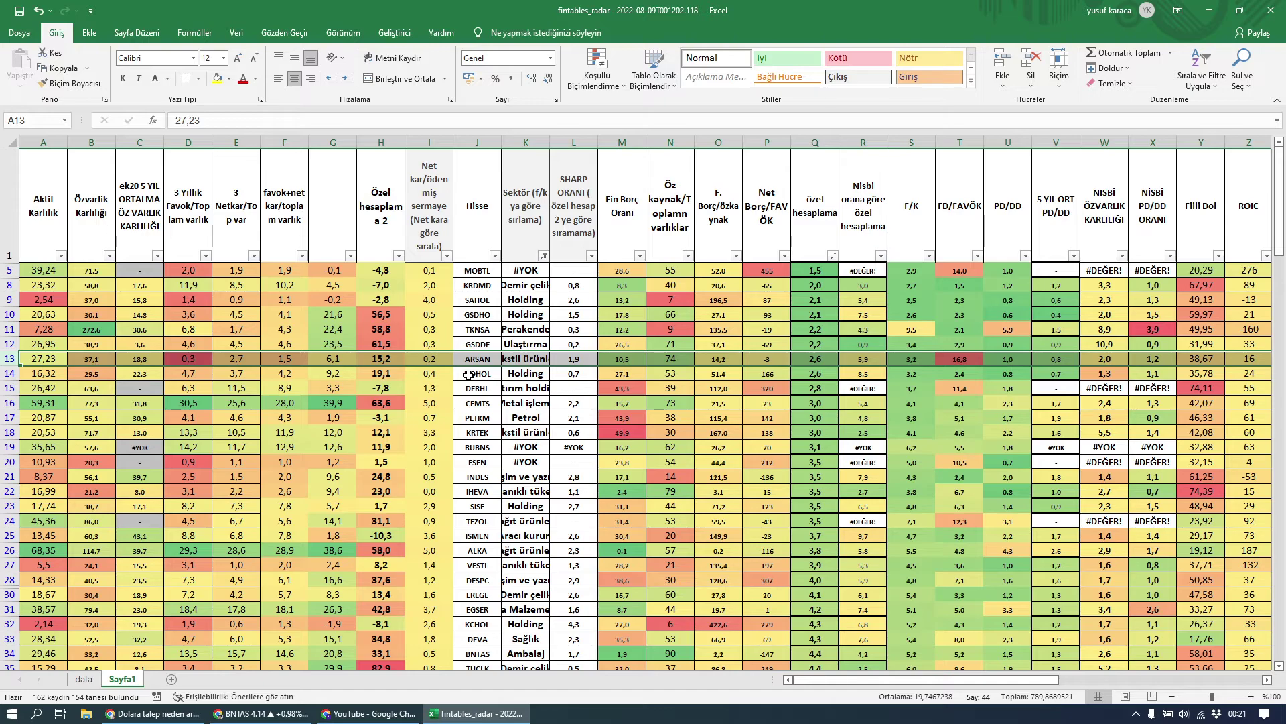
Switch to TradingView in Chrome and load the BIST stock ARSAN to examine its price and ratio history
{"action": "left_click", "coordinate": [261, 713]}
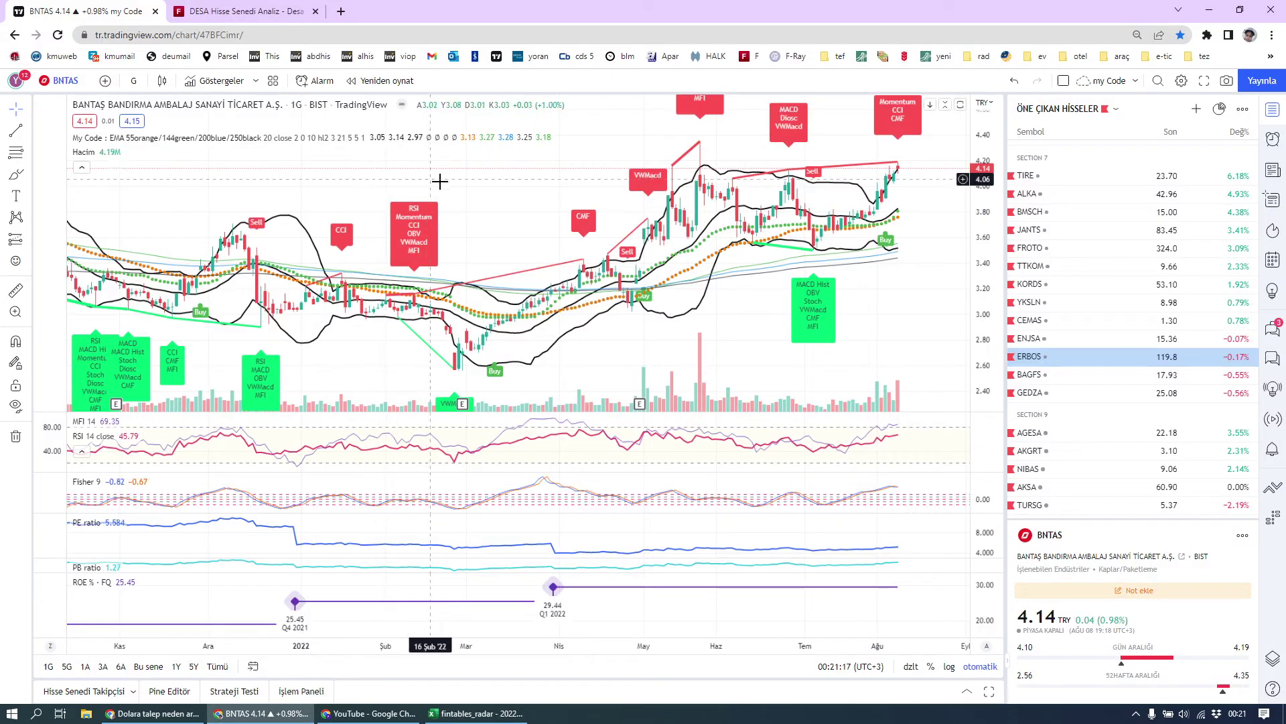
{"action": "type", "text": "ARSAN"}
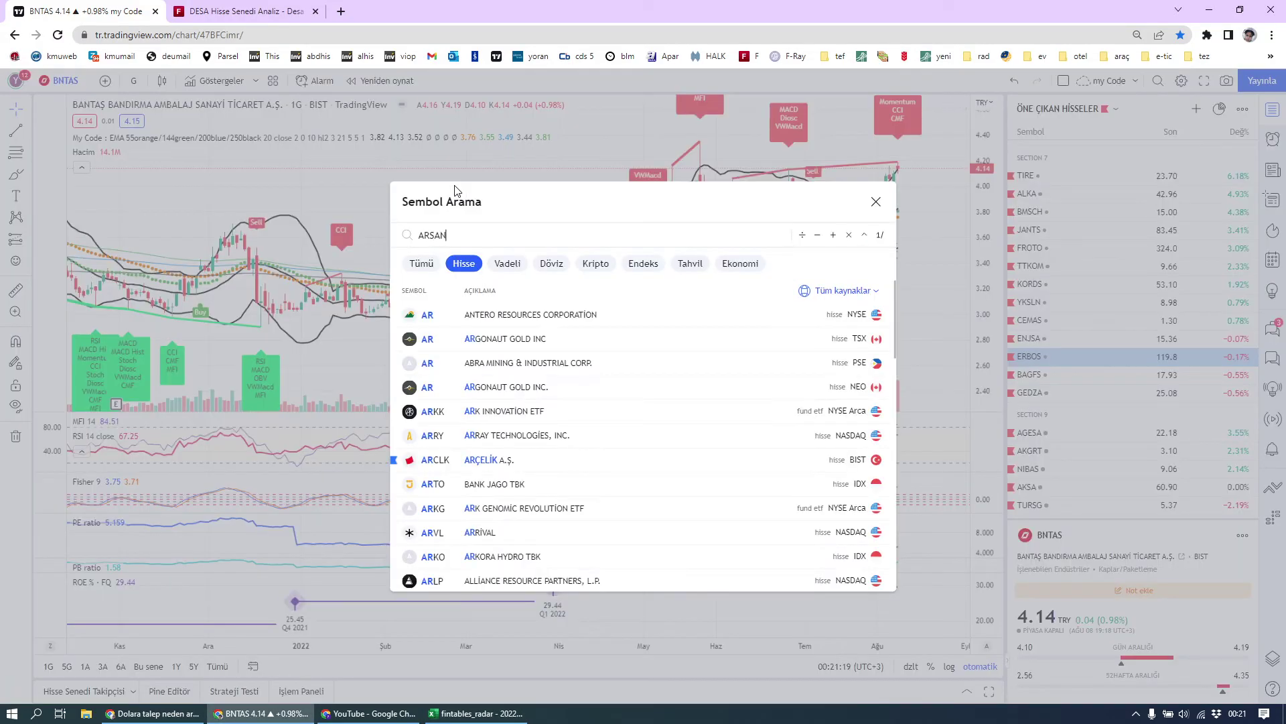
{"action": "left_click", "coordinate": [557, 312]}
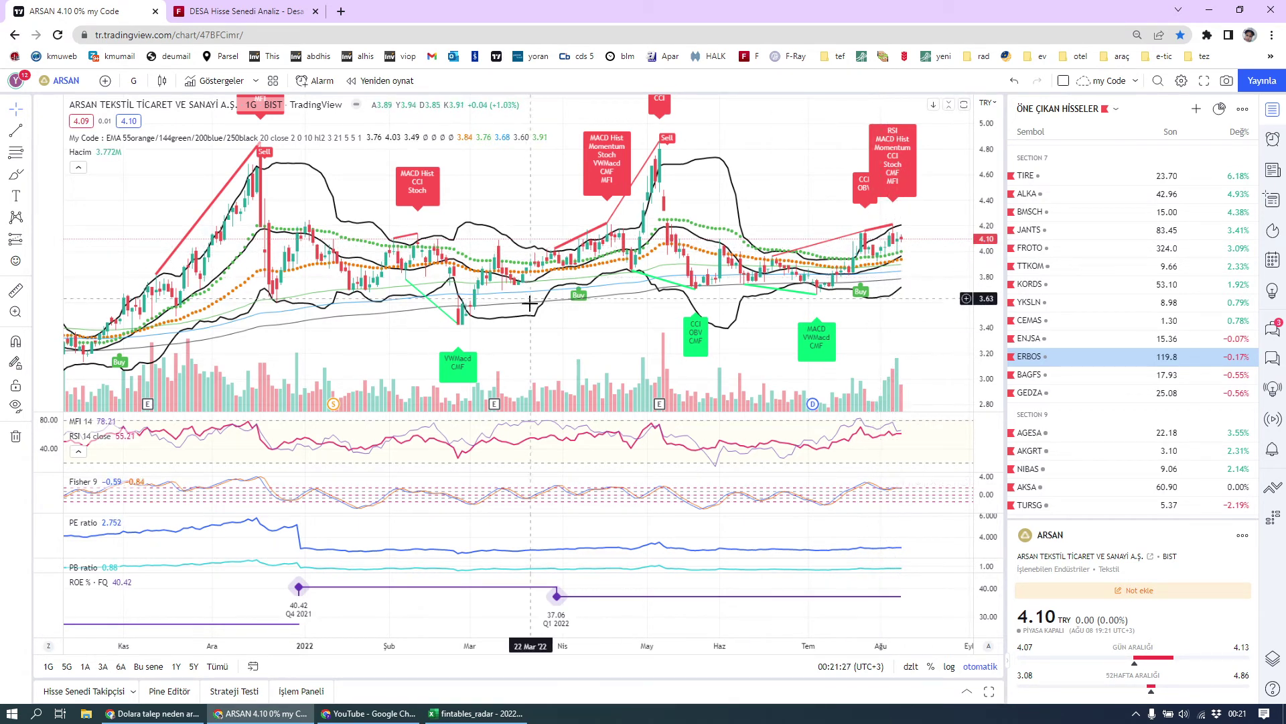
Return to the Excel workbook, sort the stocks by 3 Yıllık Favok/Toplam varlık from largest to smallest and review the ranking
{"action": "left_click", "coordinate": [463, 713]}
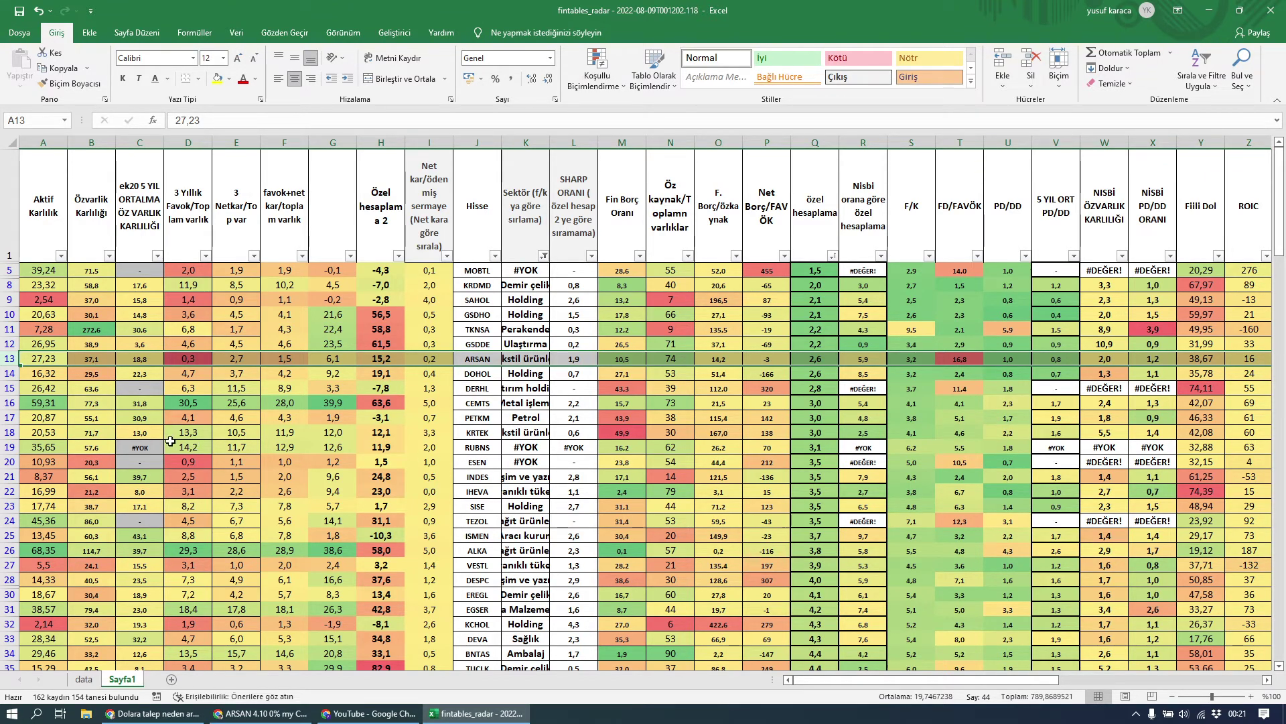
{"action": "left_click", "coordinate": [205, 256]}
{"action": "left_click", "coordinate": [148, 286]}
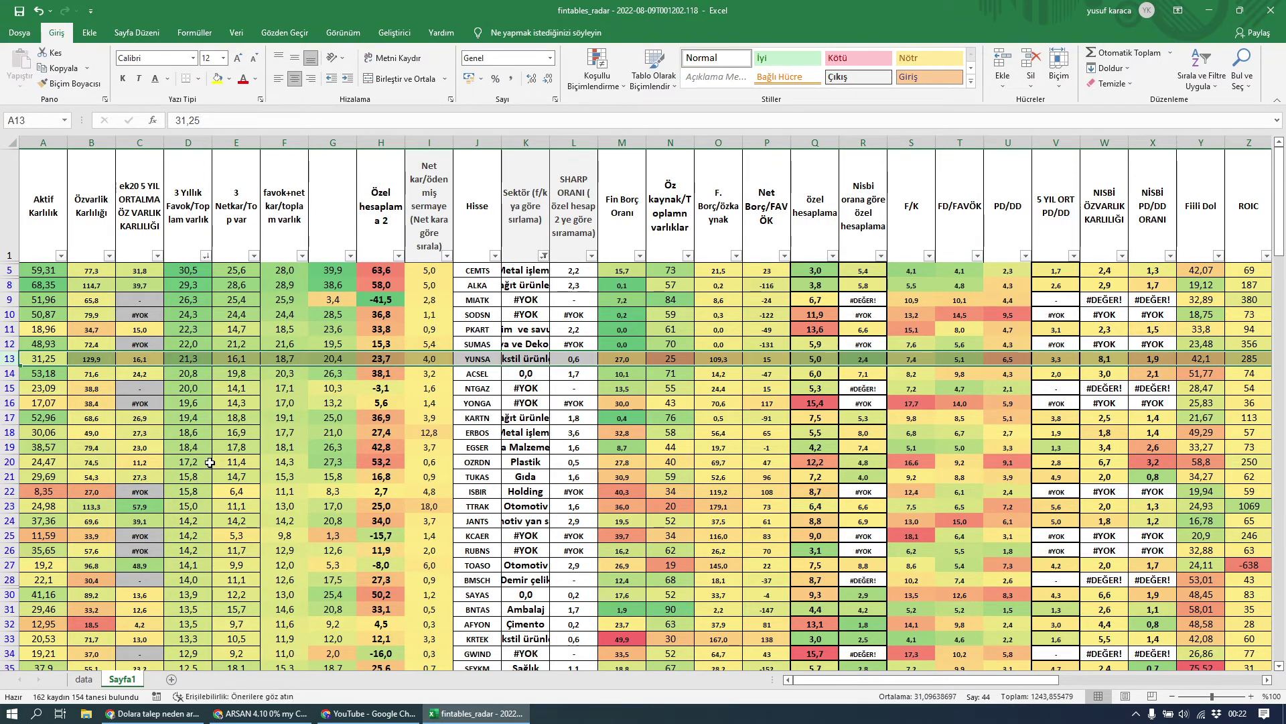
{"action": "scroll", "coordinate": [209, 462], "scroll_direction": "down", "scroll_amount": 1}
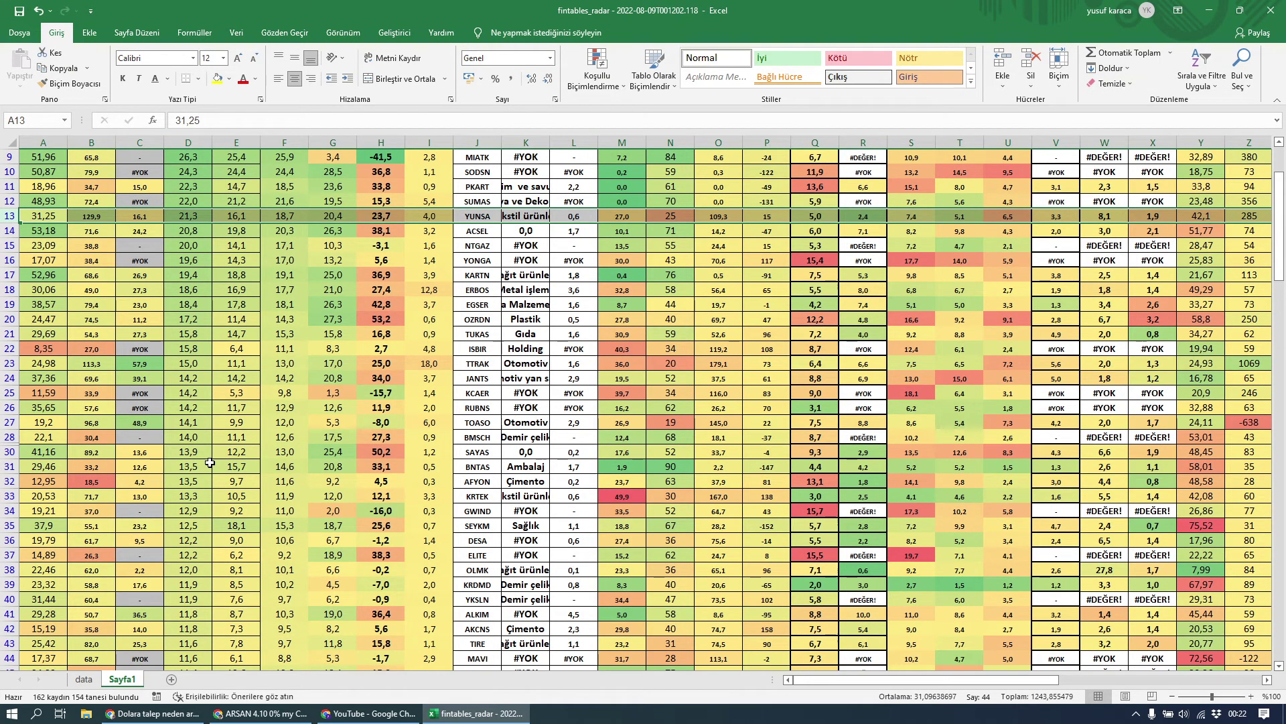
{"action": "scroll", "coordinate": [210, 462], "scroll_direction": "up", "scroll_amount": 1}
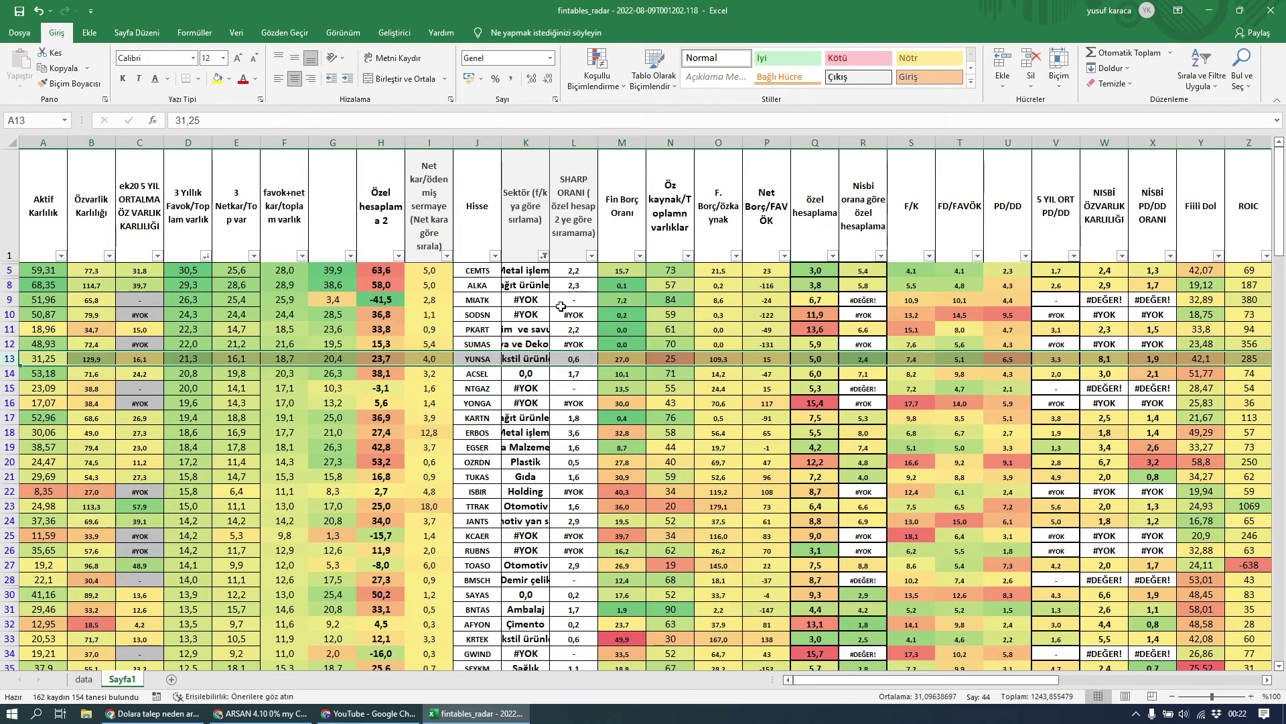
Switch to TradingView in Chrome and load the BIST stock CEMTS to examine its chart, then glance at the open Fintables report
{"action": "left_click", "coordinate": [264, 713]}
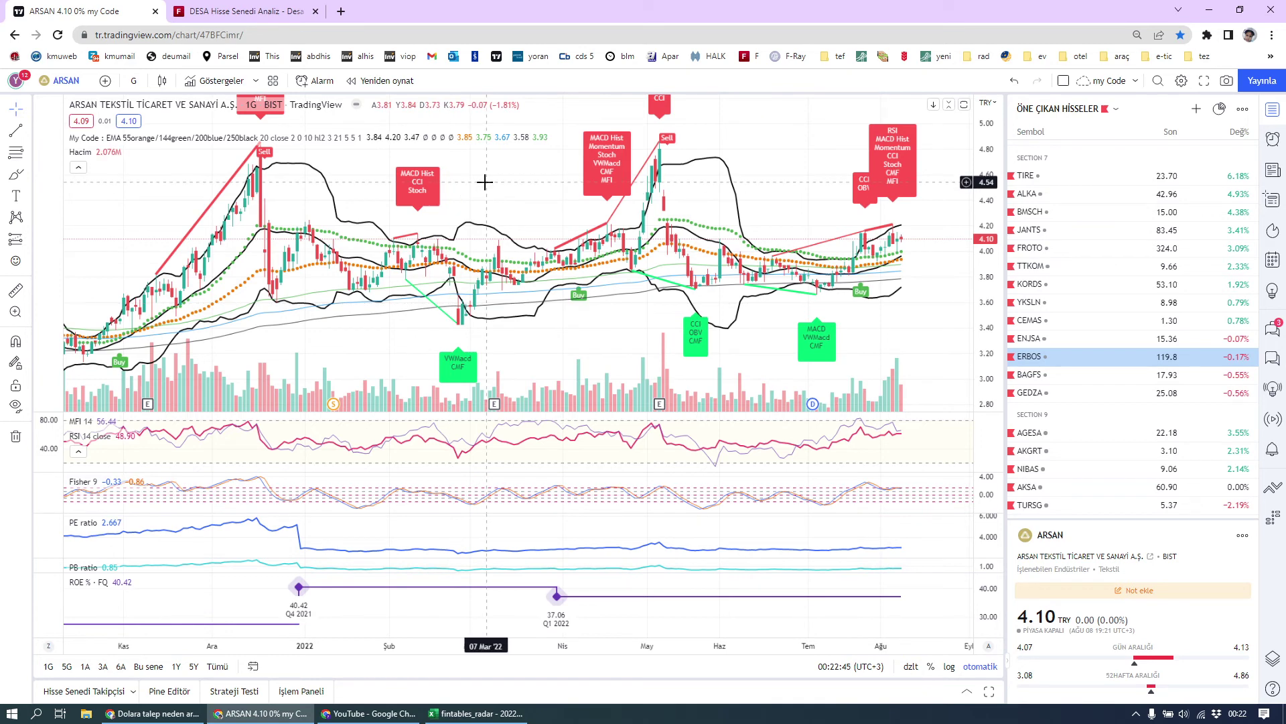
{"action": "type", "text": "CEMTS"}
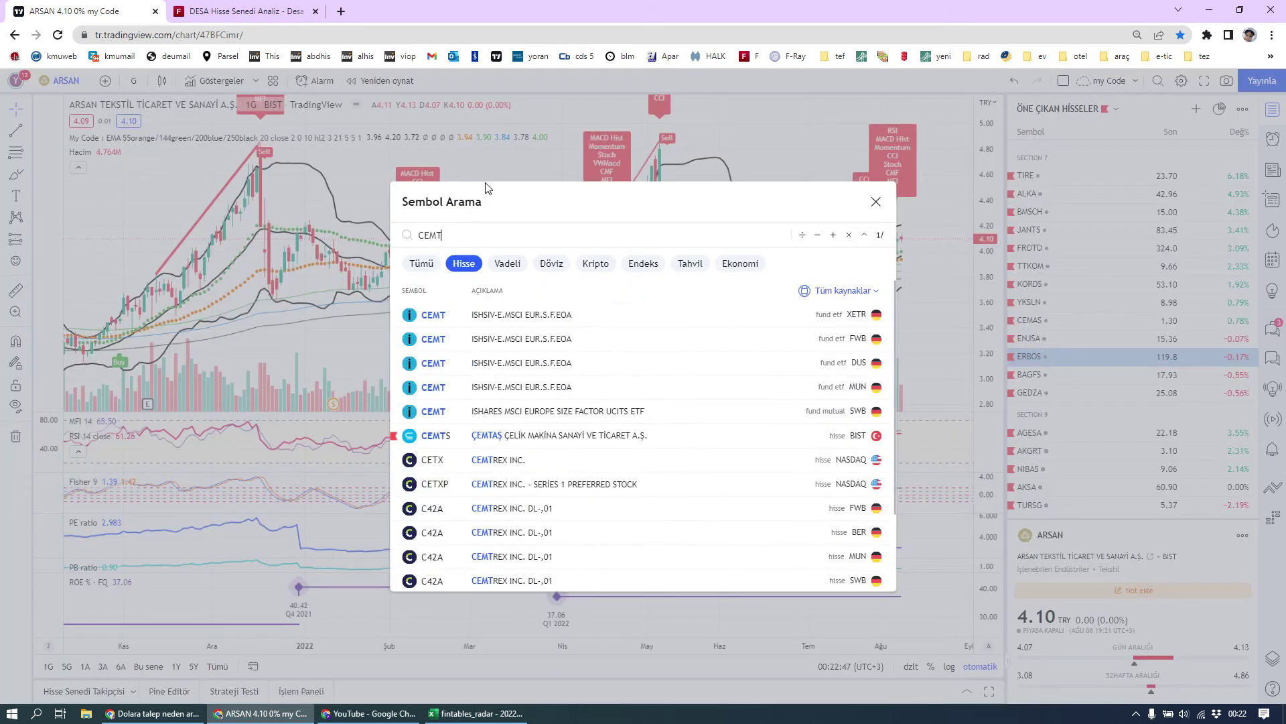
{"action": "left_click", "coordinate": [548, 326]}
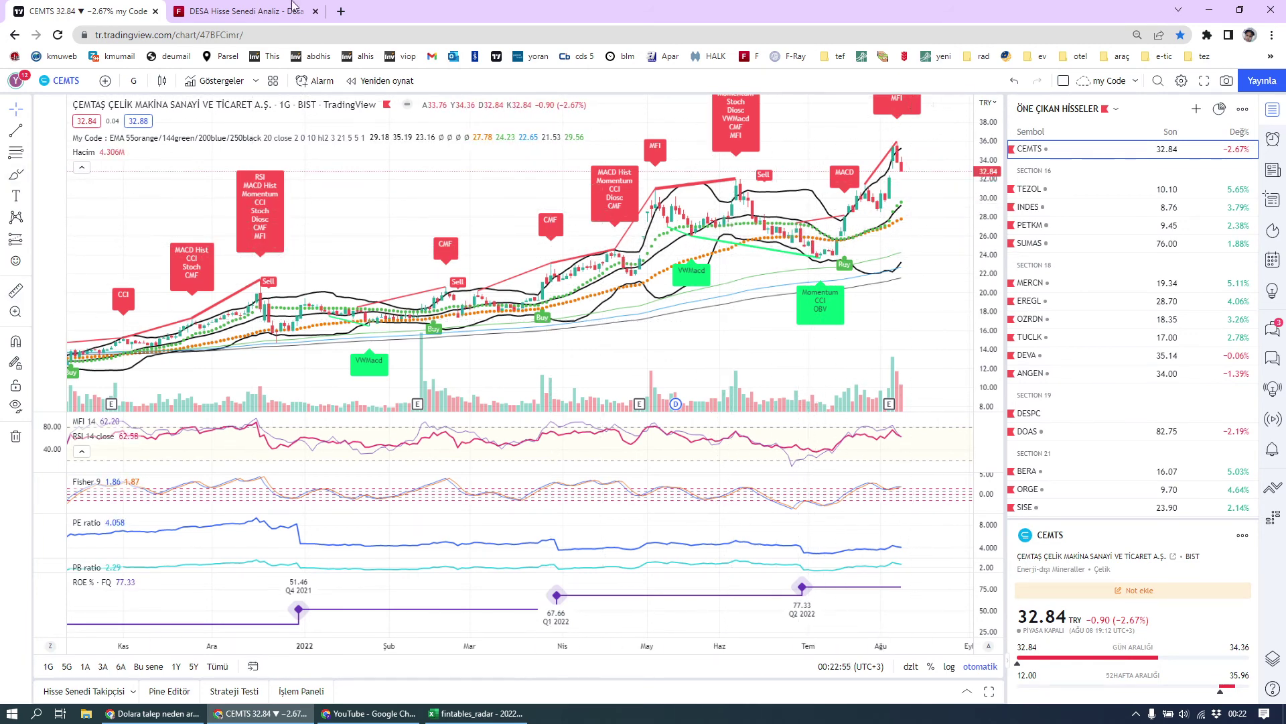
{"action": "left_click", "coordinate": [241, 11]}
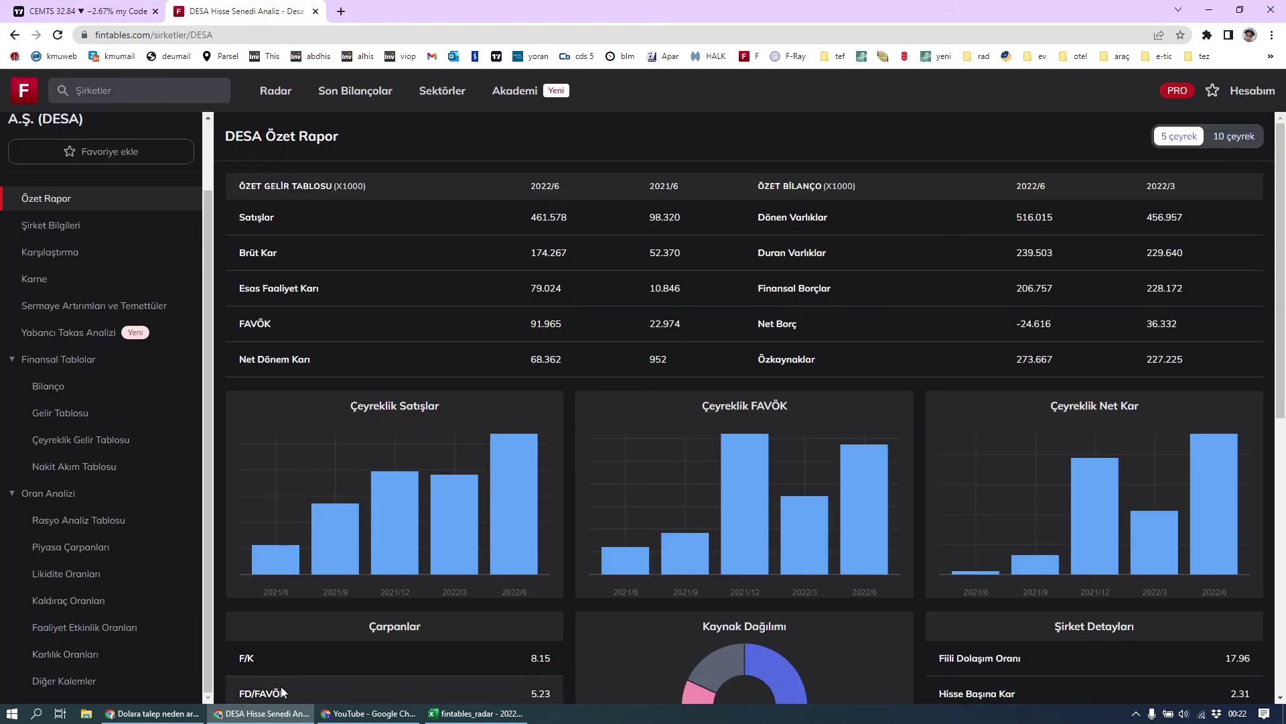
Return to the Excel workbook, examine the ratio row of ACSEL and sort the stocks by özel hesaplama from smallest to largest
{"action": "left_click", "coordinate": [477, 713]}
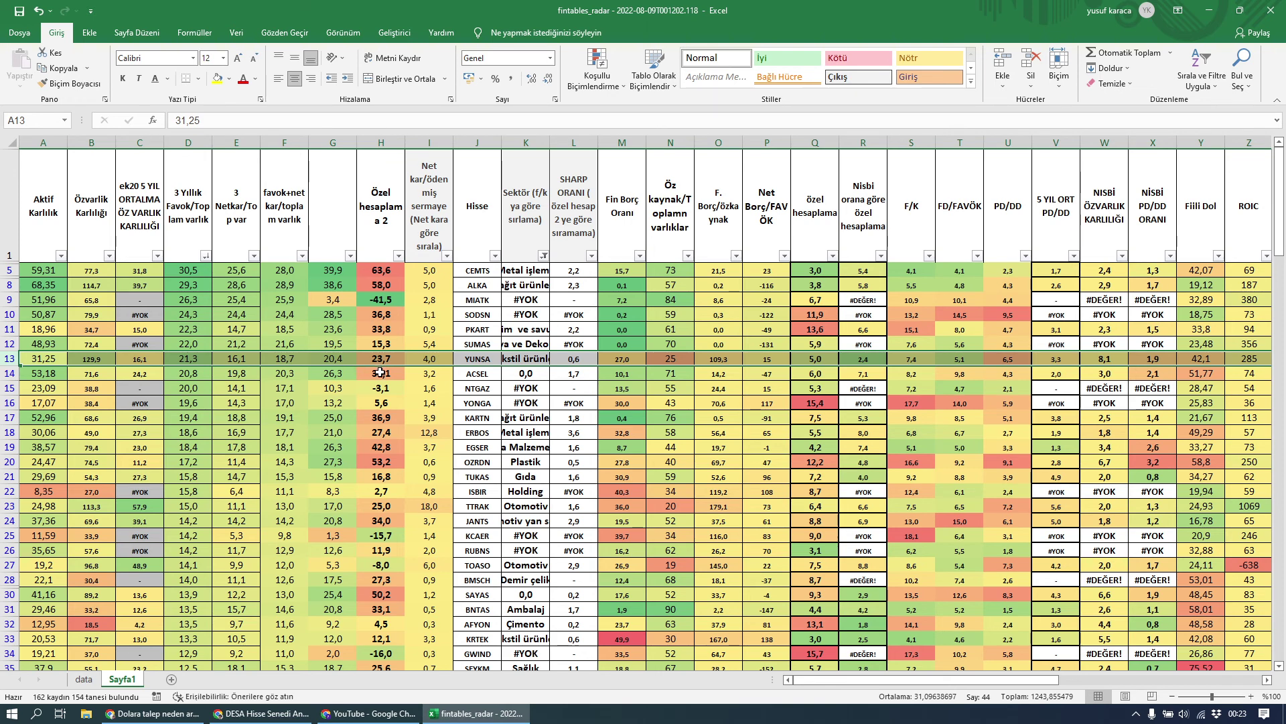
{"action": "left_click", "coordinate": [10, 373]}
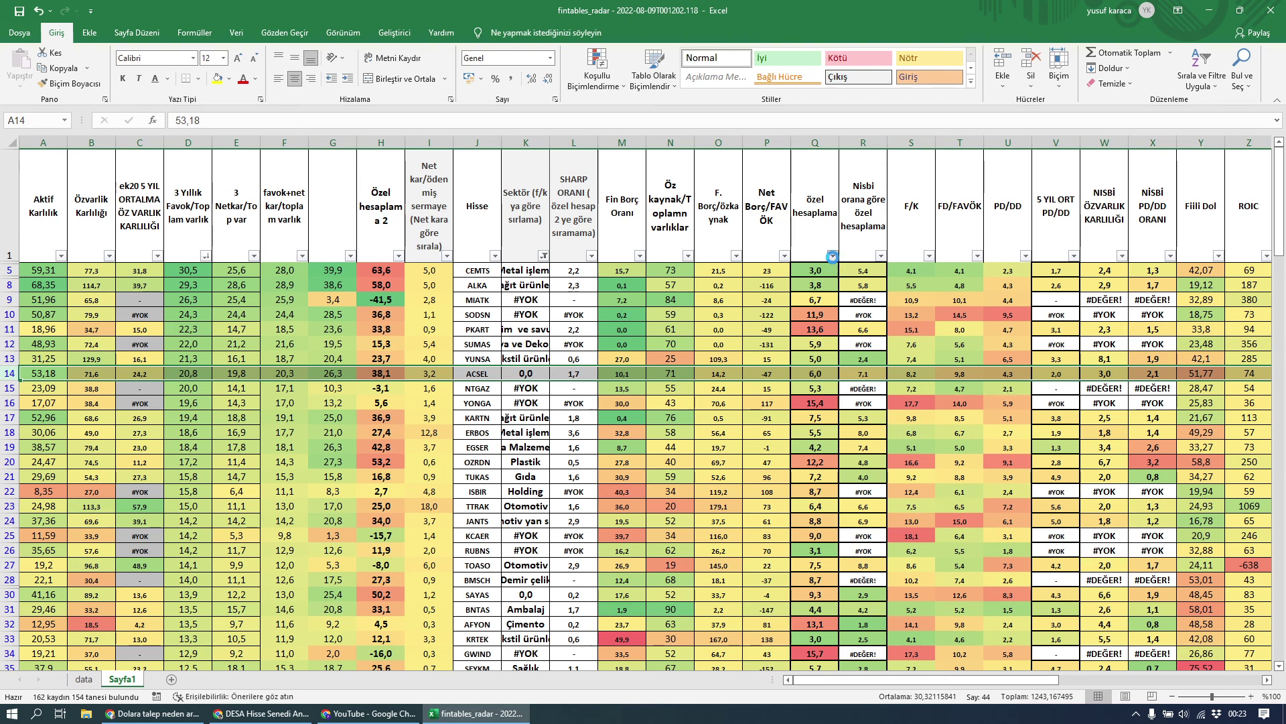
{"action": "left_click", "coordinate": [832, 256]}
{"action": "left_click", "coordinate": [802, 268]}
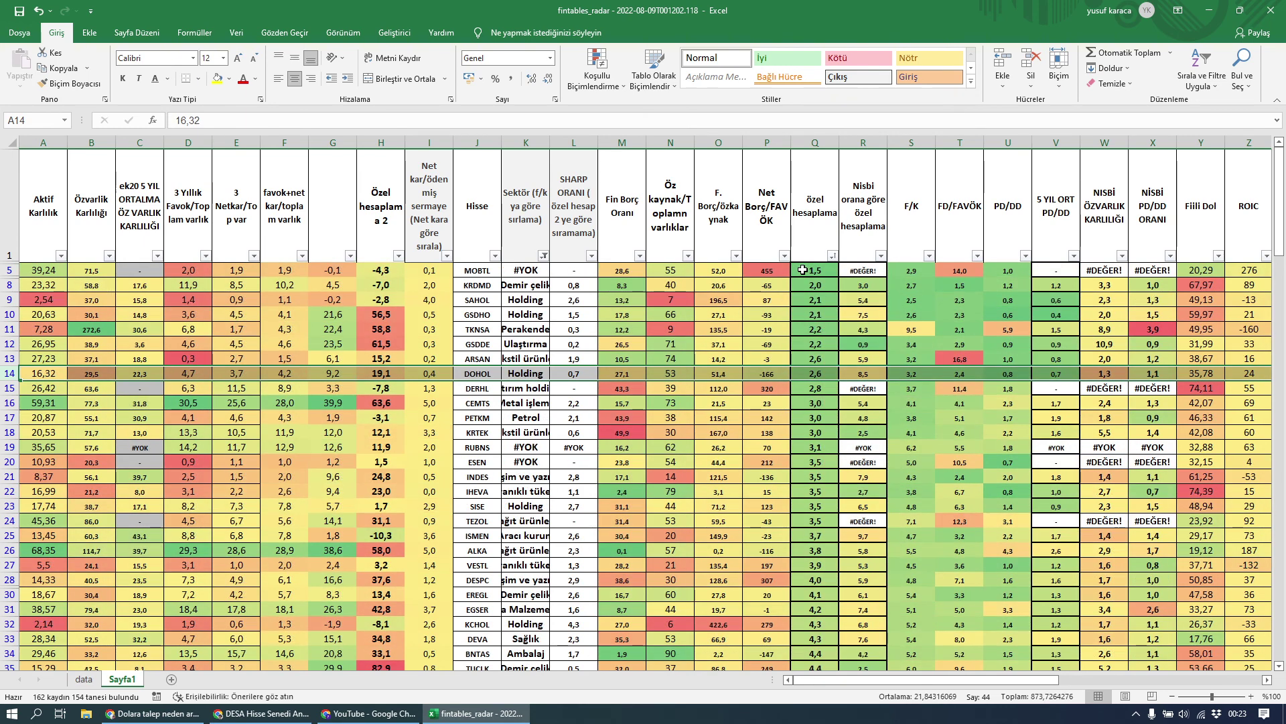